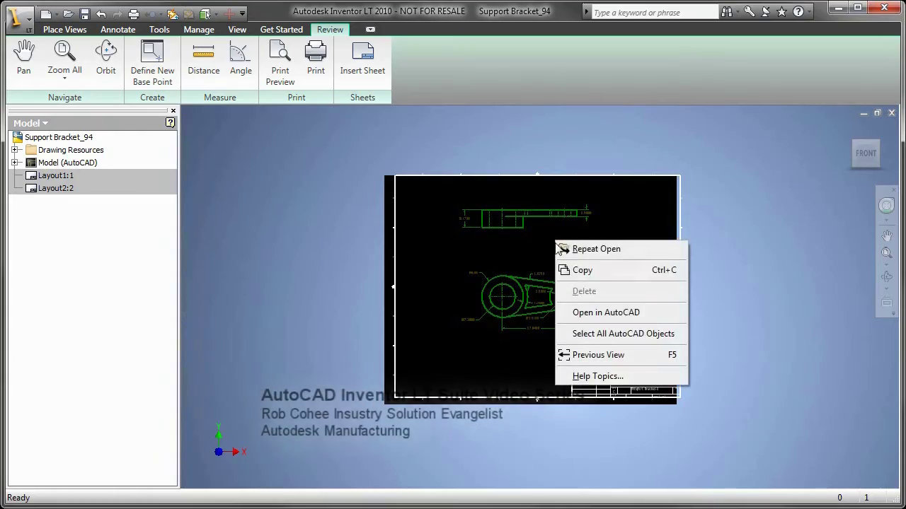
Copy the drawing geometry and finish Extrusion4 as a through-all extrusion.
left_click(576, 272)
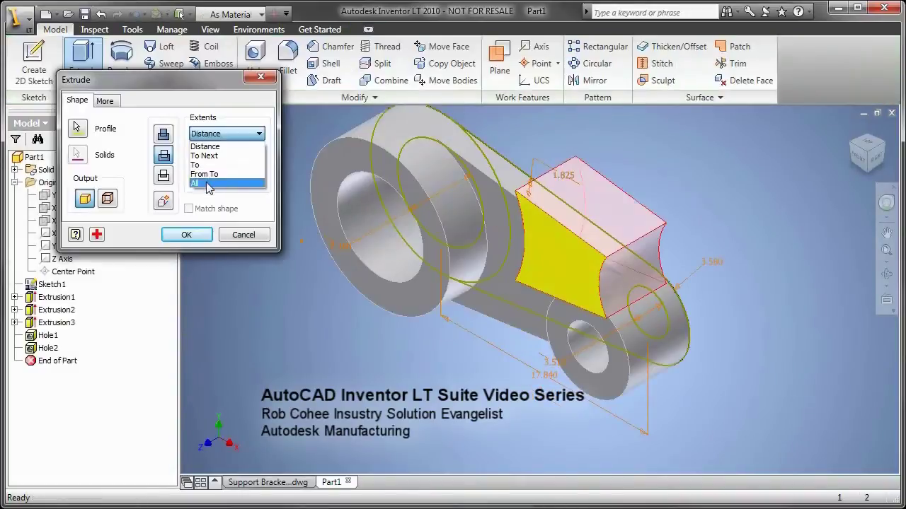
left_click(212, 188)
left_click(186, 233)
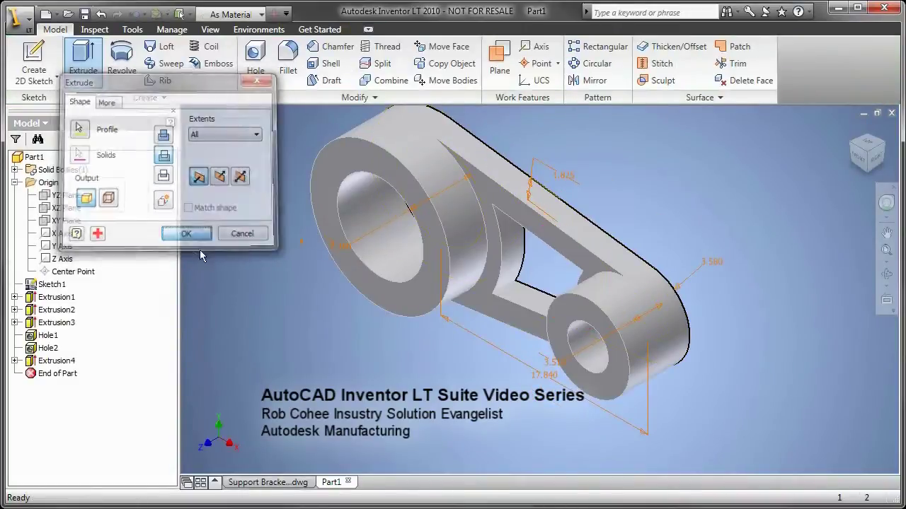
Start a drawing from the dwg template and project top and side views from the base view.
double_click(230, 153)
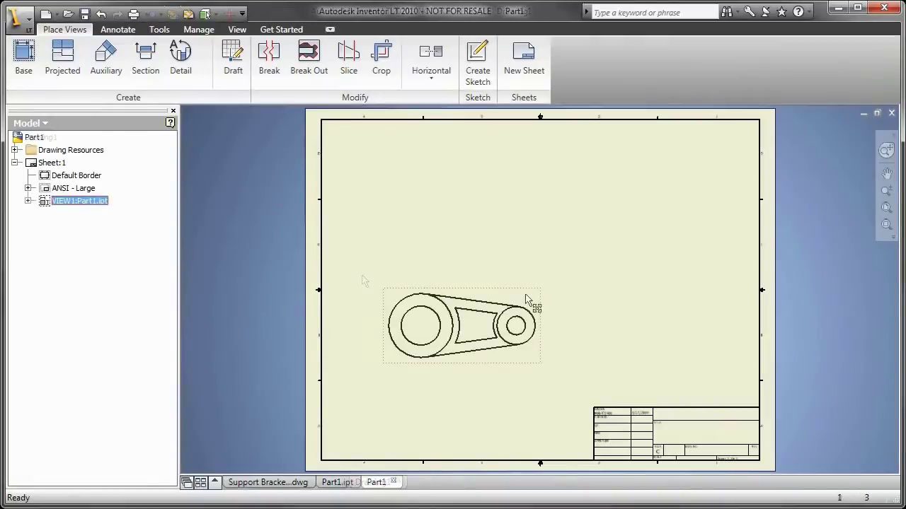
right_click(527, 296)
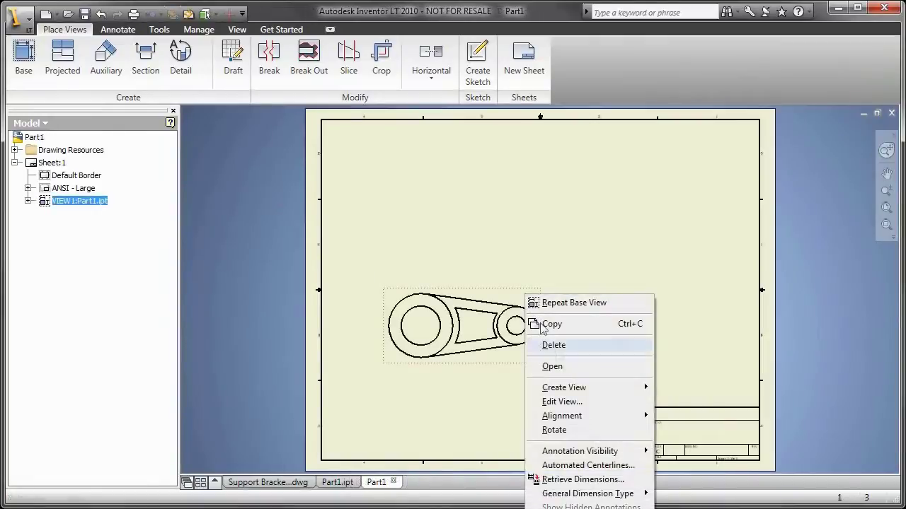
mouse_move(566, 386)
left_click(697, 387)
left_click(475, 198)
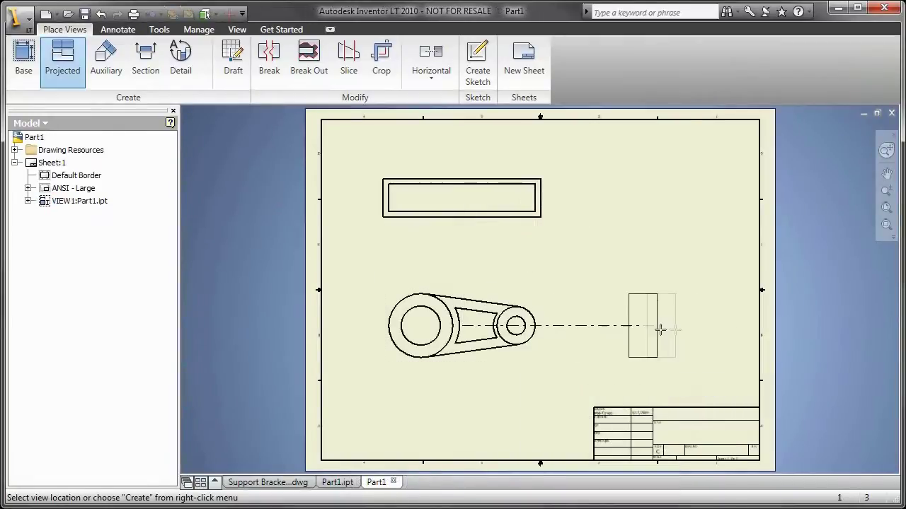
left_click(663, 314)
right_click(684, 197)
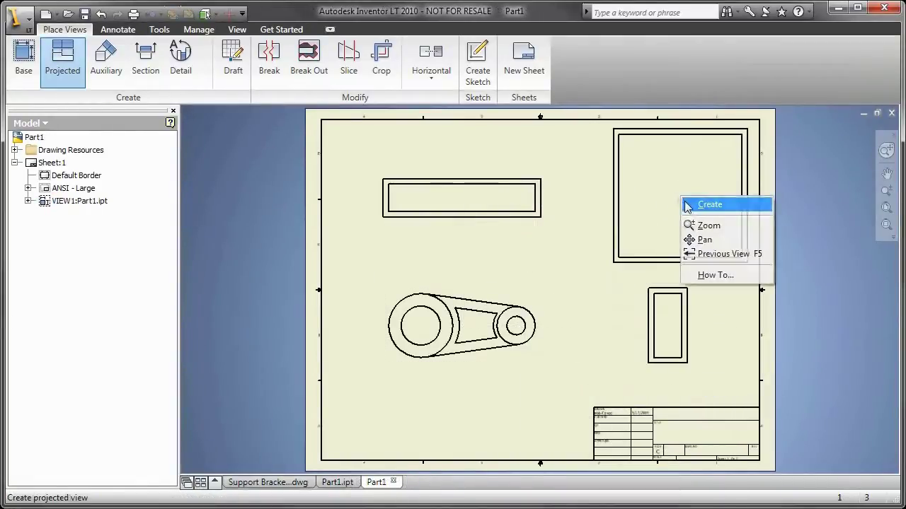
left_click(708, 204)
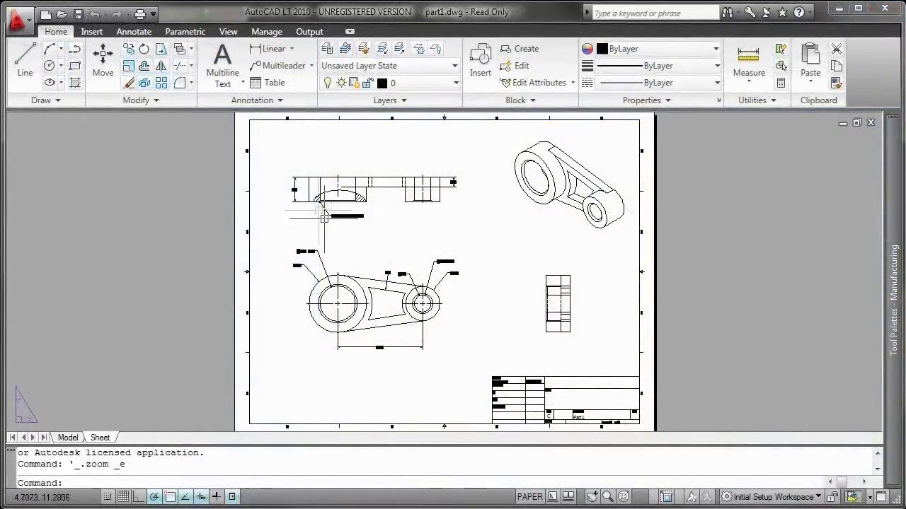
Pan over the dimensioned views, orbit the 3D bracket and render an image of it.
scroll(323, 218, "up", 3)
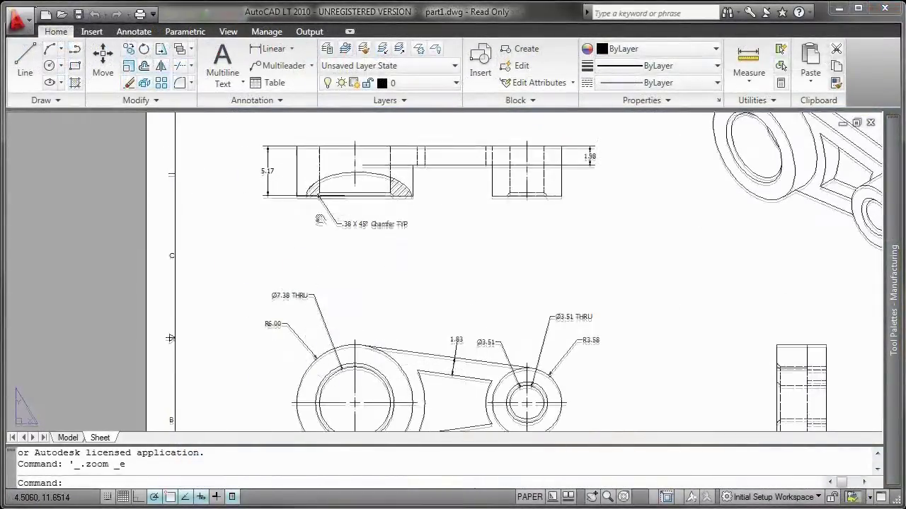
middle_click_drag(324, 218, 321, 239)
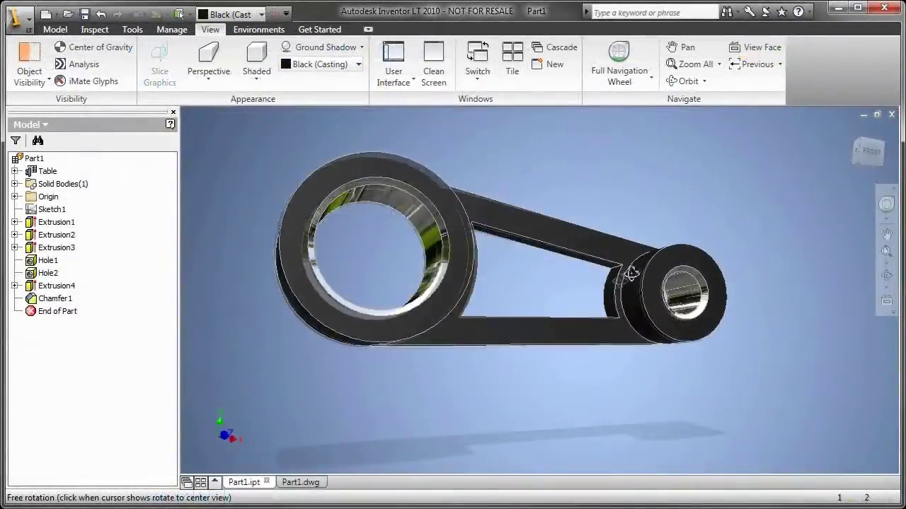
left_click_drag(657, 311, 522, 323)
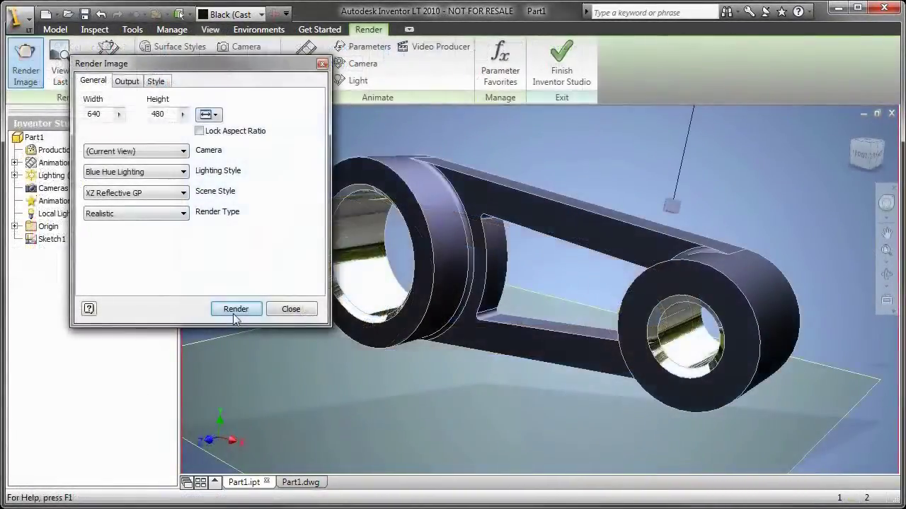
left_click(234, 311)
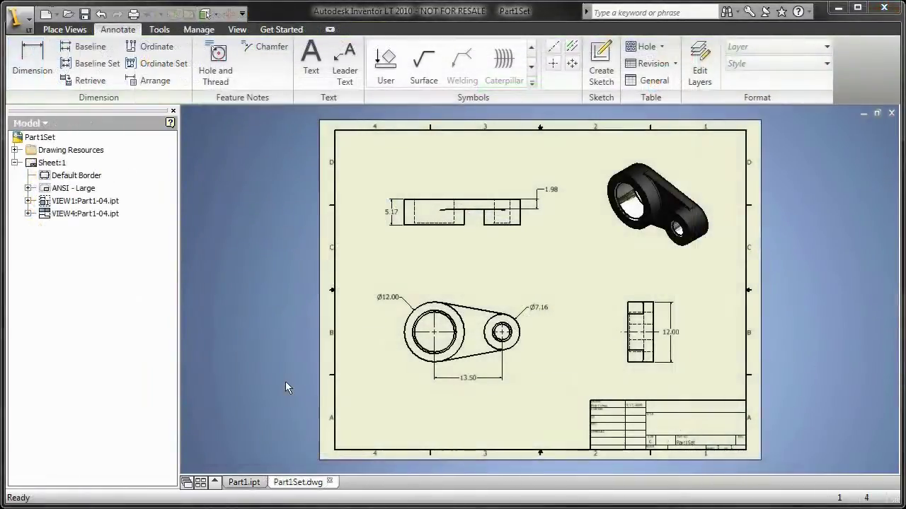
Add sheets and paste the copied views onto Sheet:2 and Sheet:5, switching them to members Part1-05 and Part1-07.
right_click(72, 269)
left_click(85, 296)
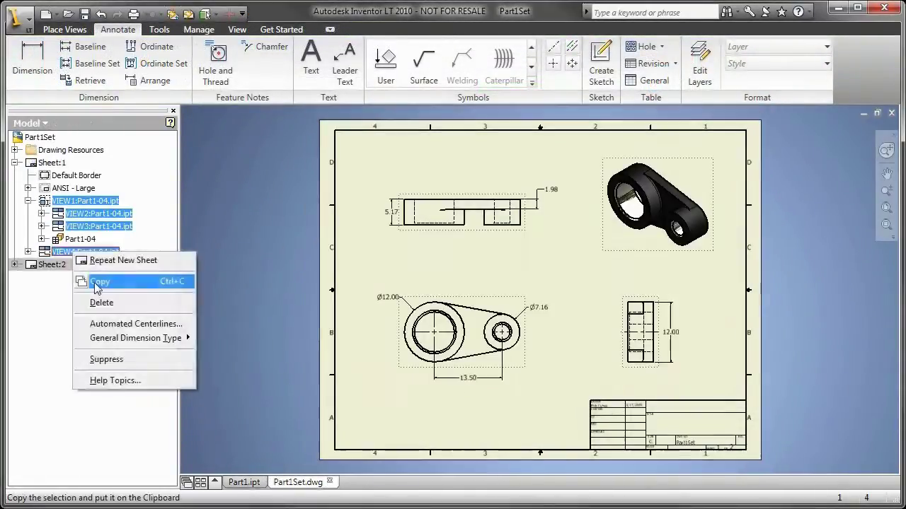
left_click(91, 281)
right_click(50, 264)
left_click(68, 312)
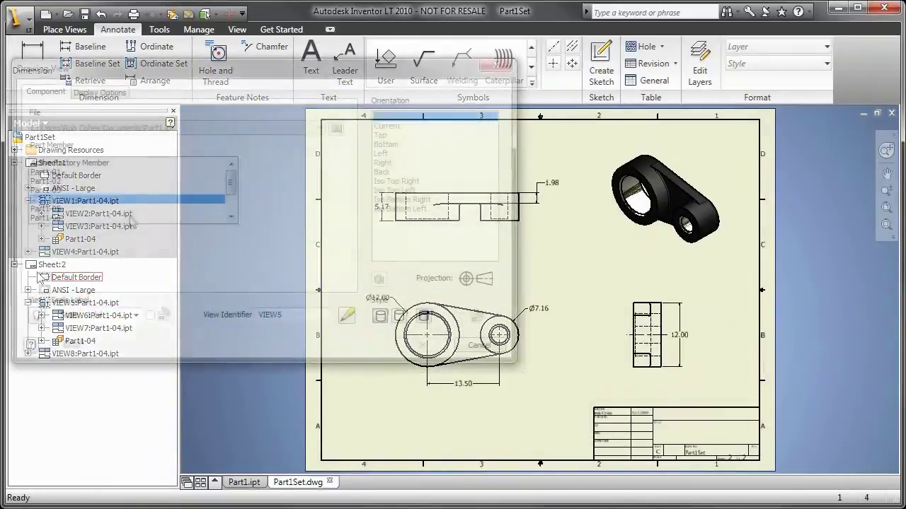
left_click(68, 209)
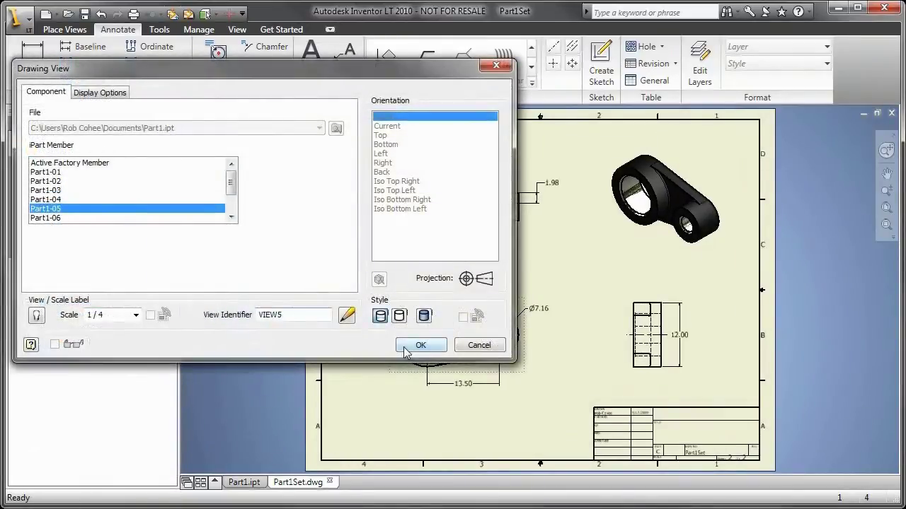
left_click(420, 345)
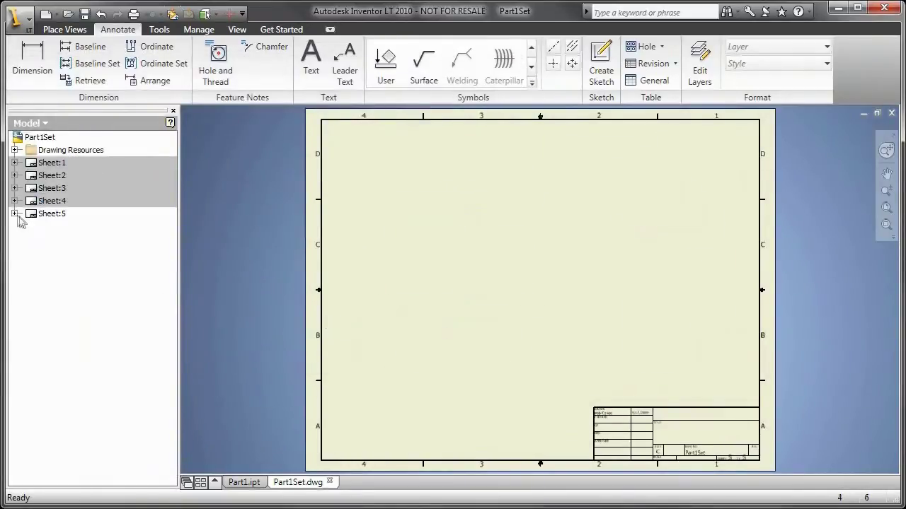
right_click(37, 213)
left_click(61, 262)
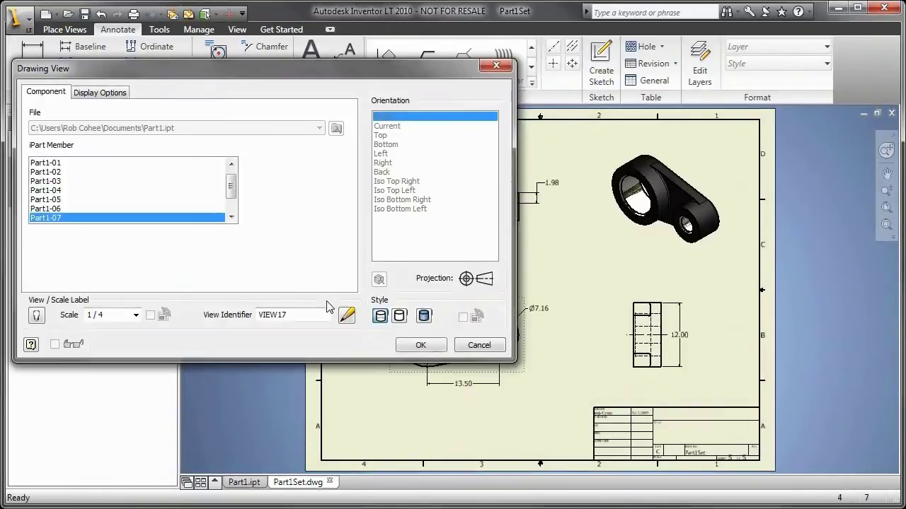
left_click(417, 345)
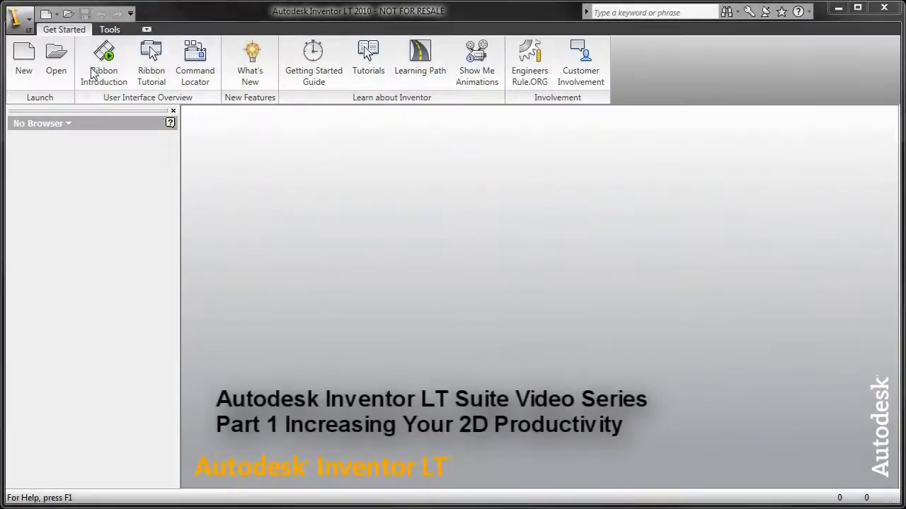
Open Support Bracket_94.dwg, copy all the bracket geometry, and create a new Standard.ipt part.
left_click(56, 60)
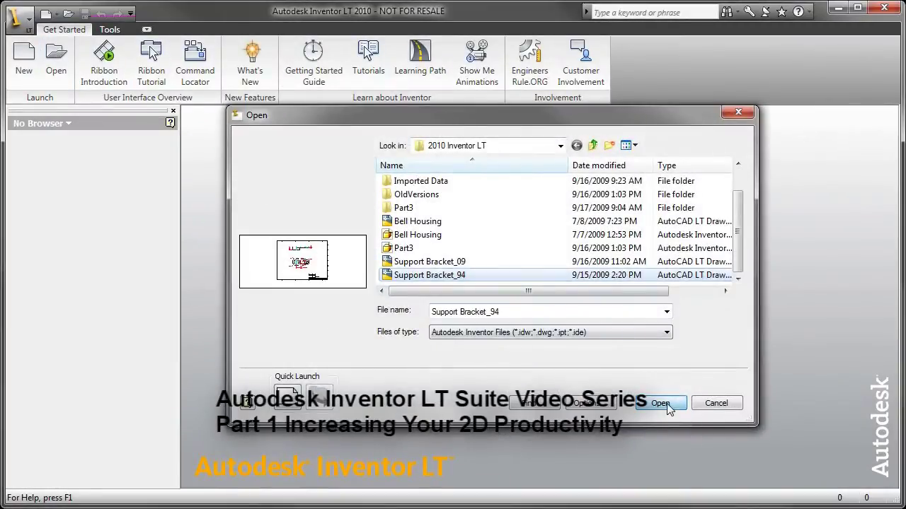
left_click(660, 403)
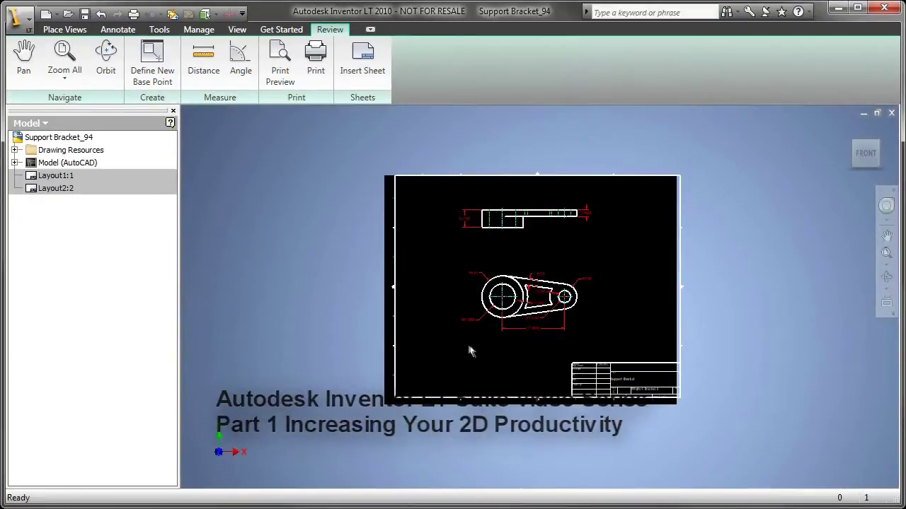
mouse_move(459, 344)
left_mouse_down()
mouse_move(555, 245)
mouse_move(607, 209)
mouse_move(612, 194)
left_mouse_up()
right_click(556, 244)
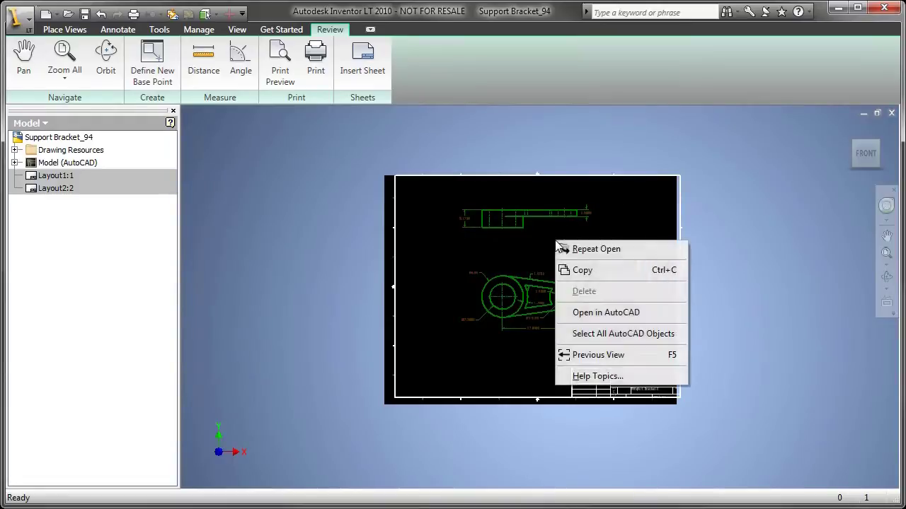
left_click(577, 272)
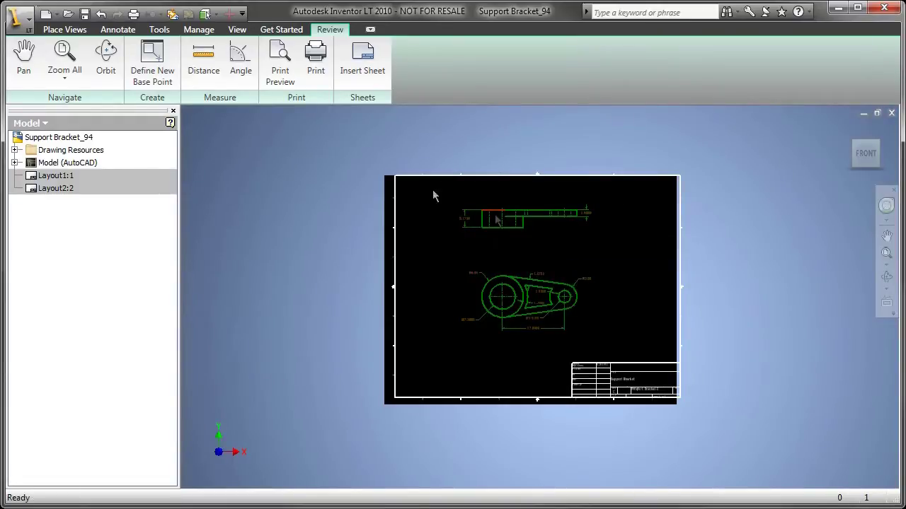
left_click(45, 14)
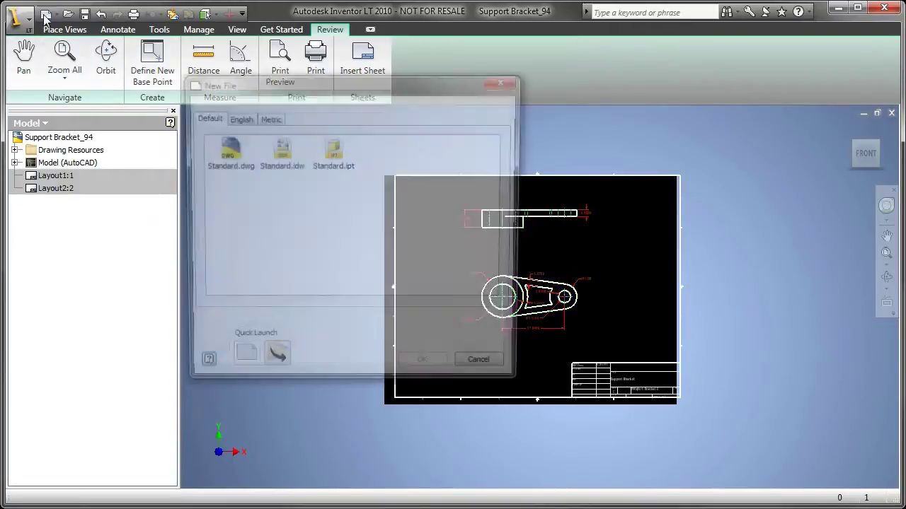
double_click(339, 159)
Start Sketch1 on Part1's XY Plane and paste the copied bracket geometry with its dimensions into it.
right_click(338, 155)
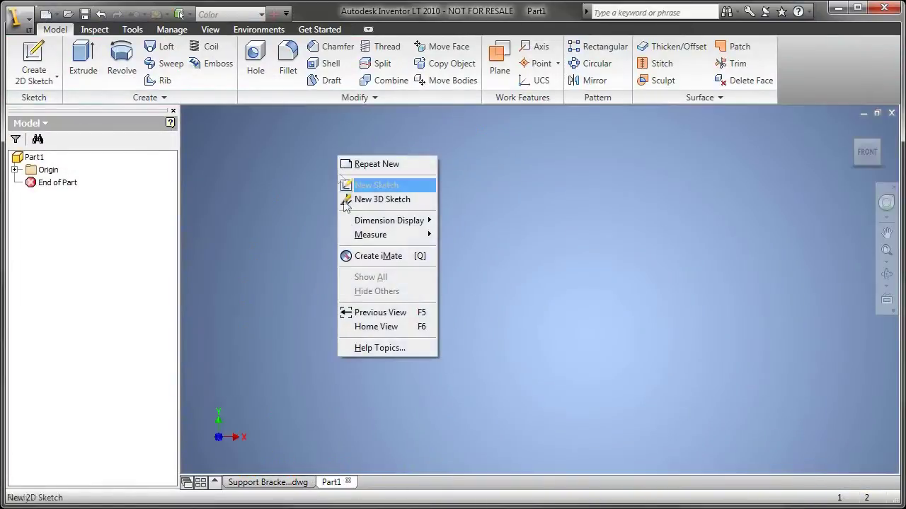
left_click(378, 327)
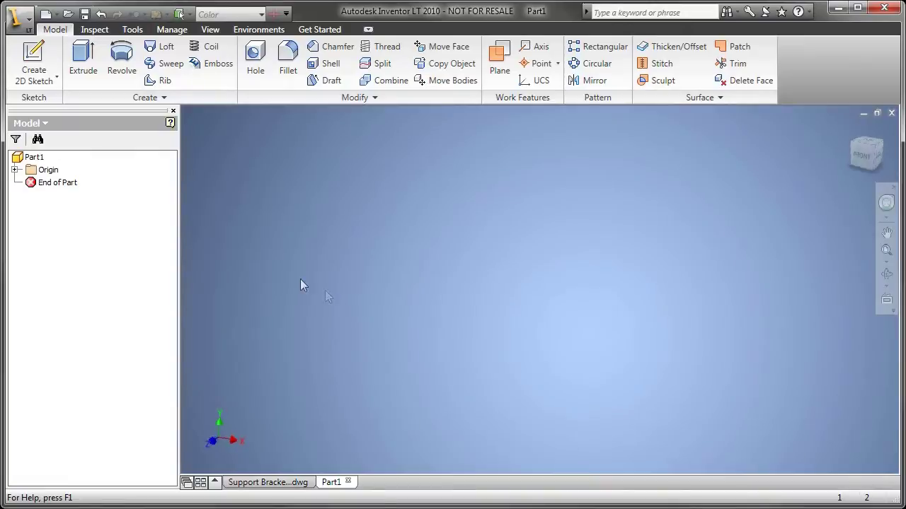
left_click(15, 170)
right_click(63, 209)
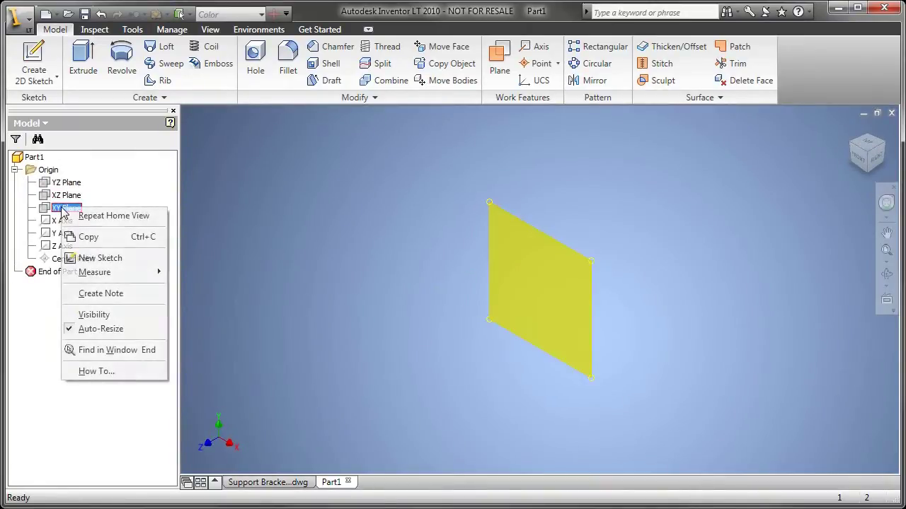
left_click(92, 258)
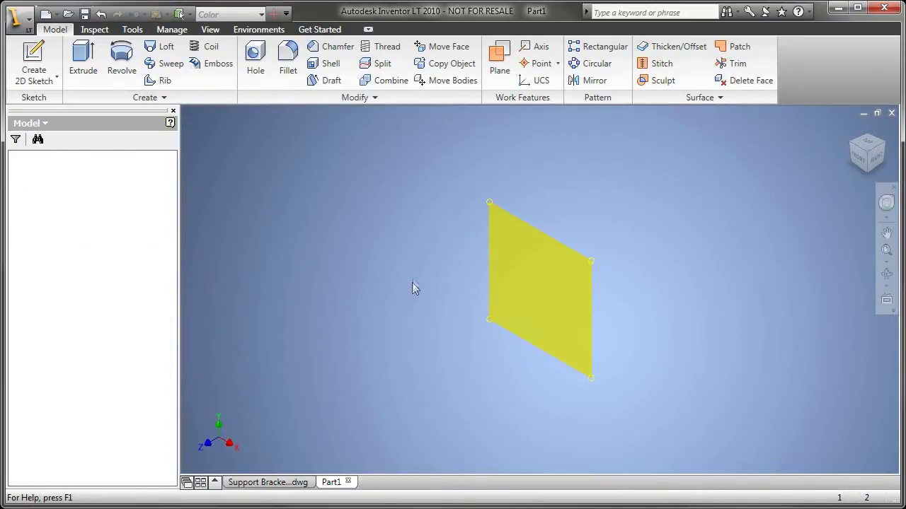
right_click(466, 269)
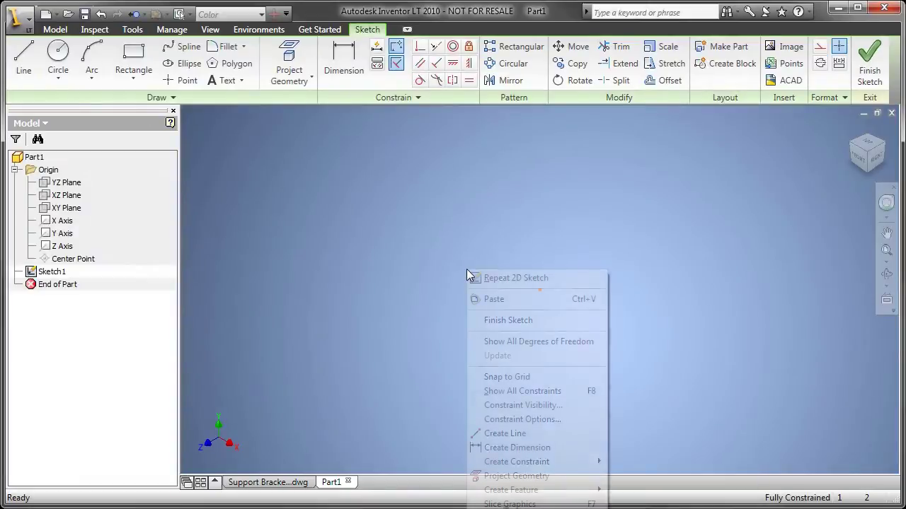
left_click(488, 300)
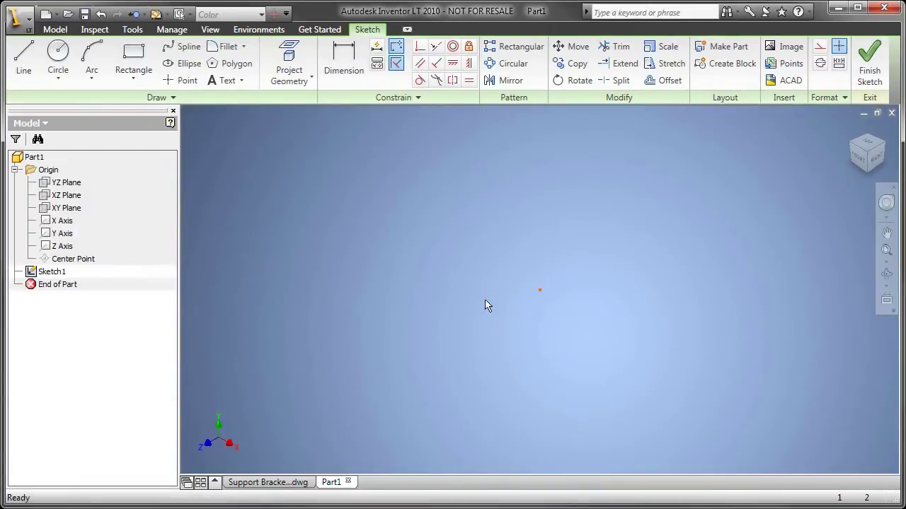
left_click(486, 304)
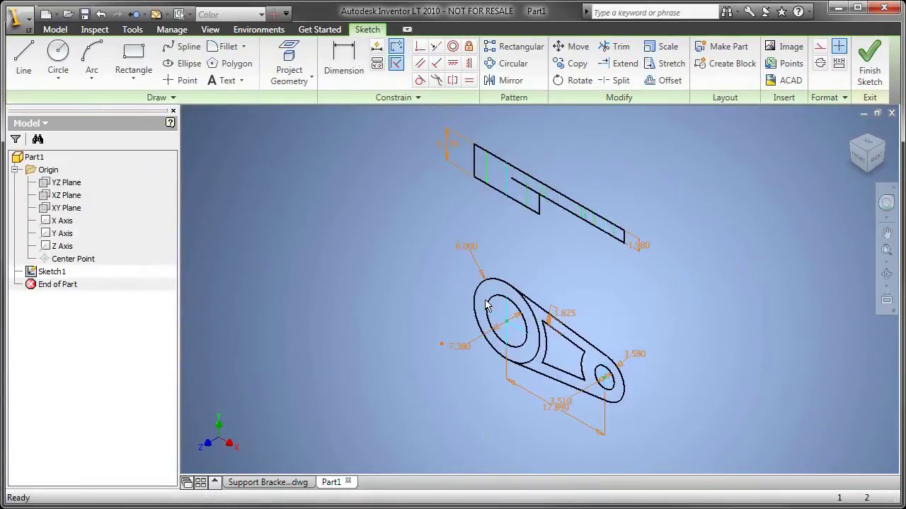
Extrude the bracket plate to the d9 (1.580) dimension as Extrusion1.
key("e")
left_click(258, 156)
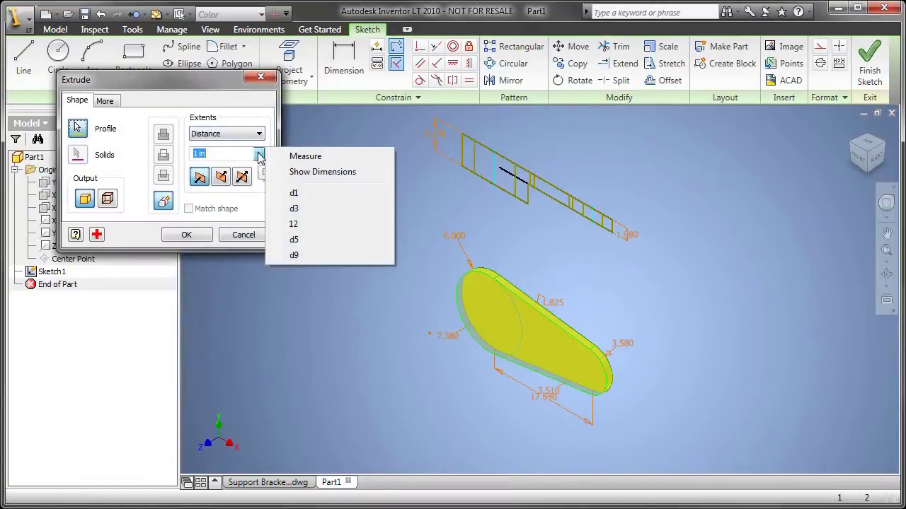
left_click(178, 151)
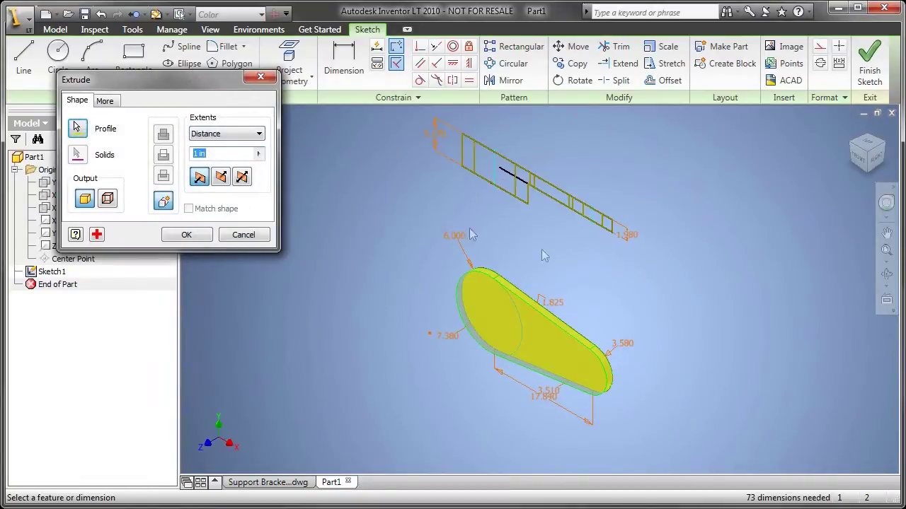
left_click(627, 238)
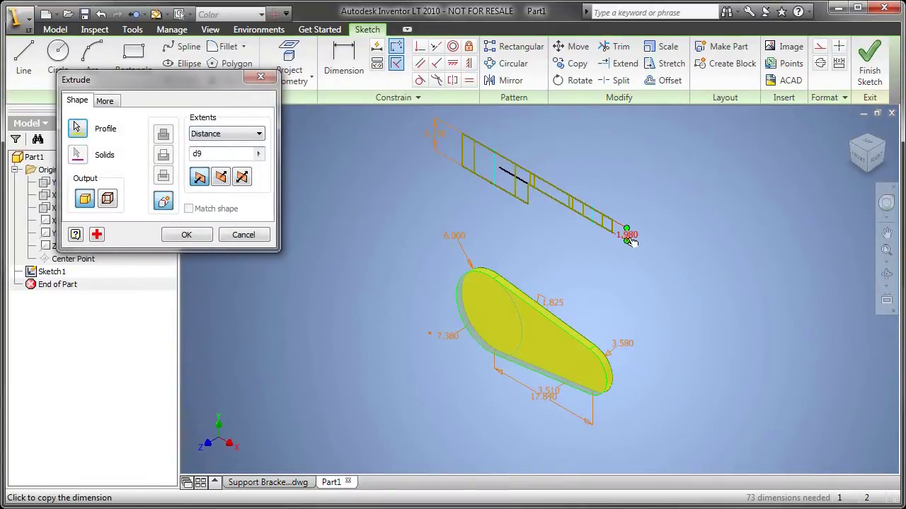
left_click(187, 234)
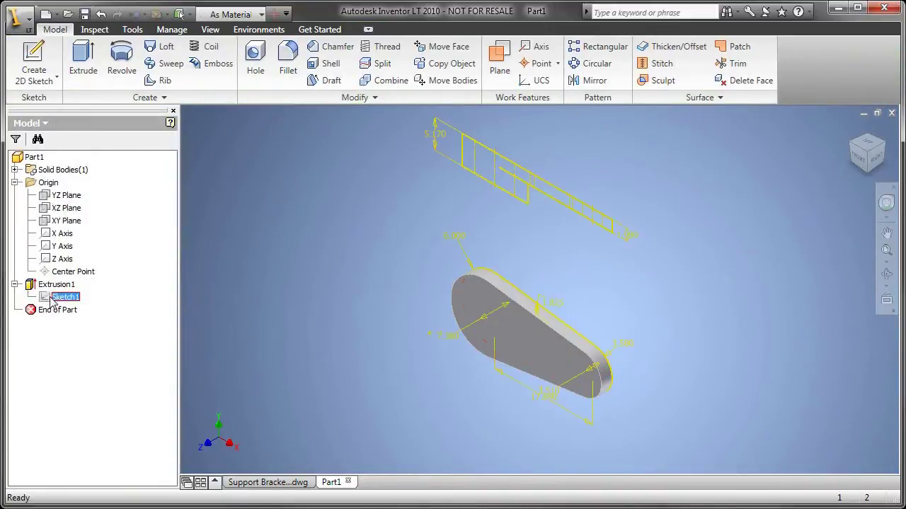
Show Sketch1 again and extrude the large circle to the 5.170 (d15) dimension as the boss.
right_click(51, 297)
left_click(98, 475)
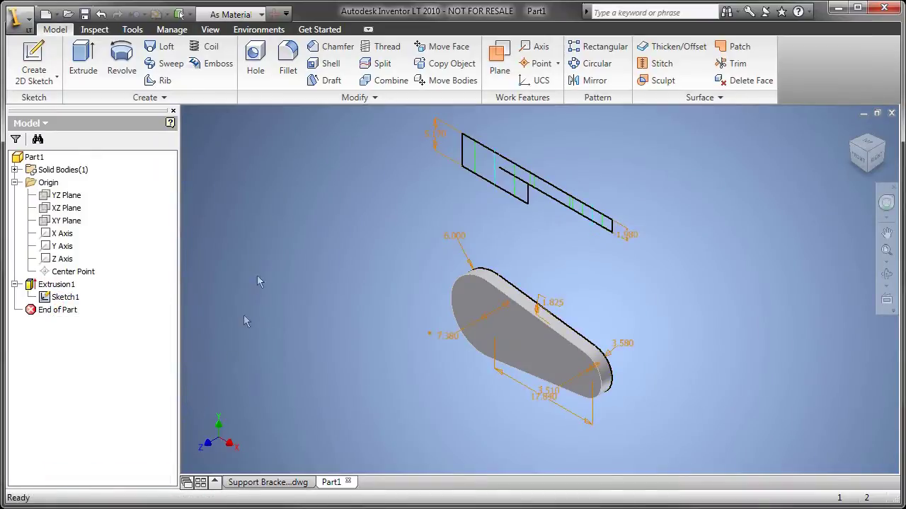
key("e")
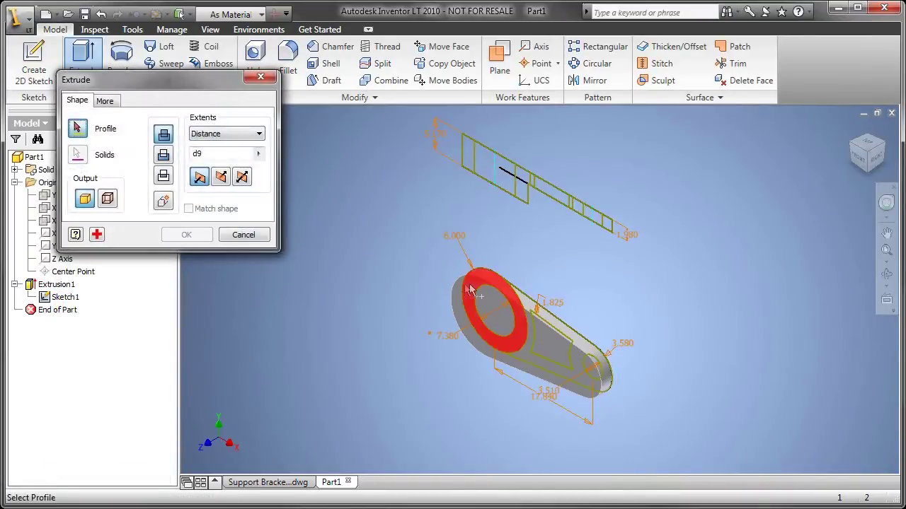
left_click(481, 303)
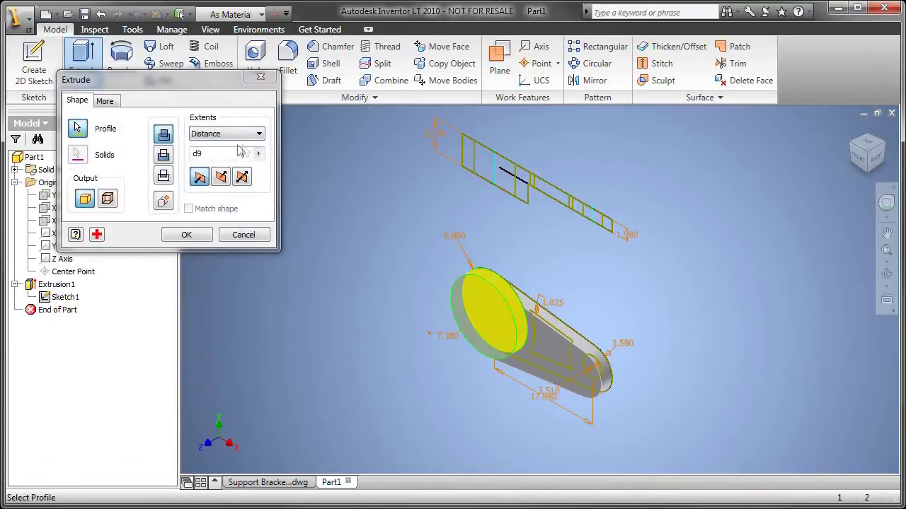
left_click(438, 142)
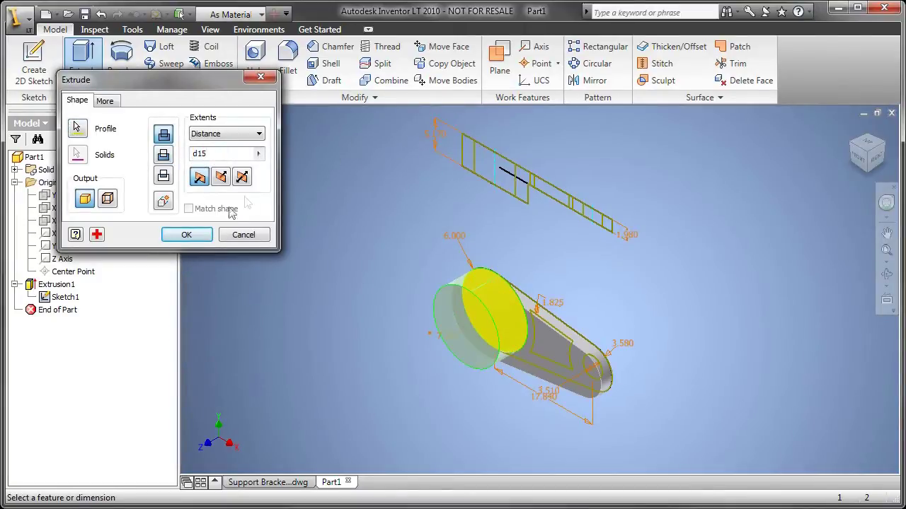
left_click(186, 235)
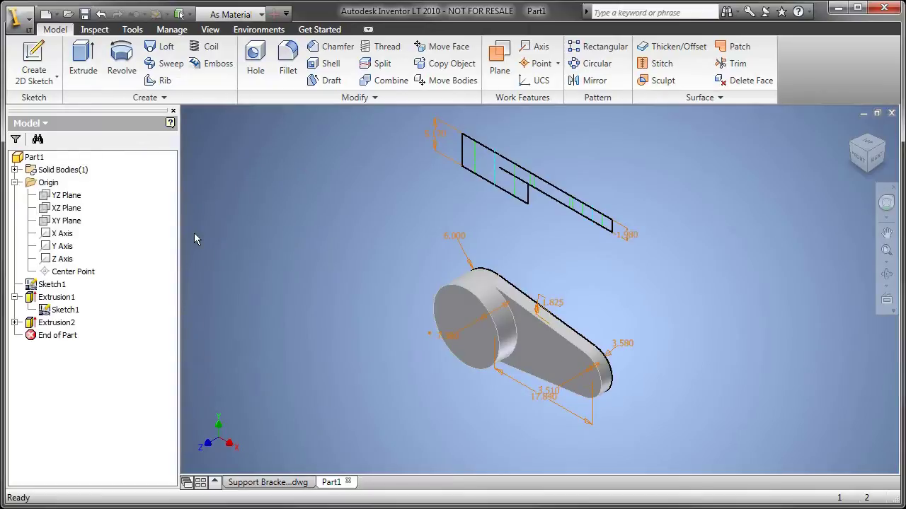
right_click(548, 356)
Sketch a circle at the small rounded end on the plate's top face, using projected edges.
left_click(570, 428)
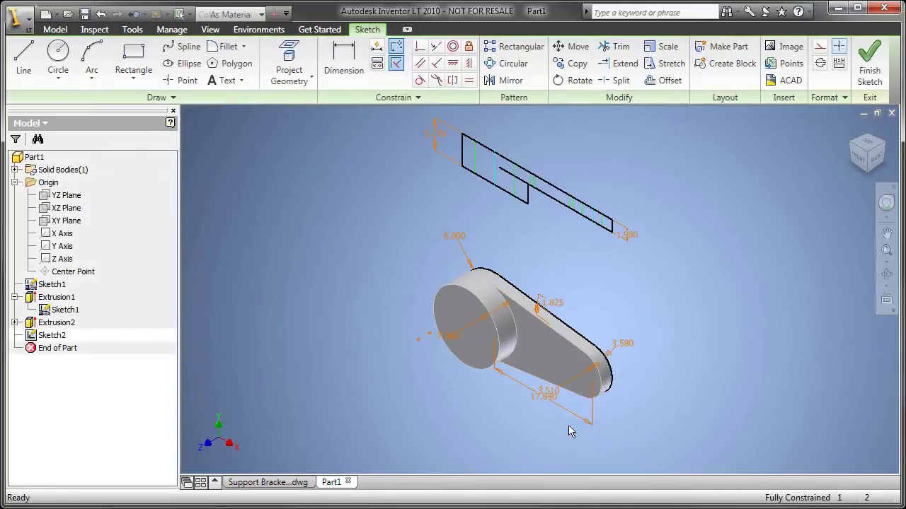
left_click(287, 63)
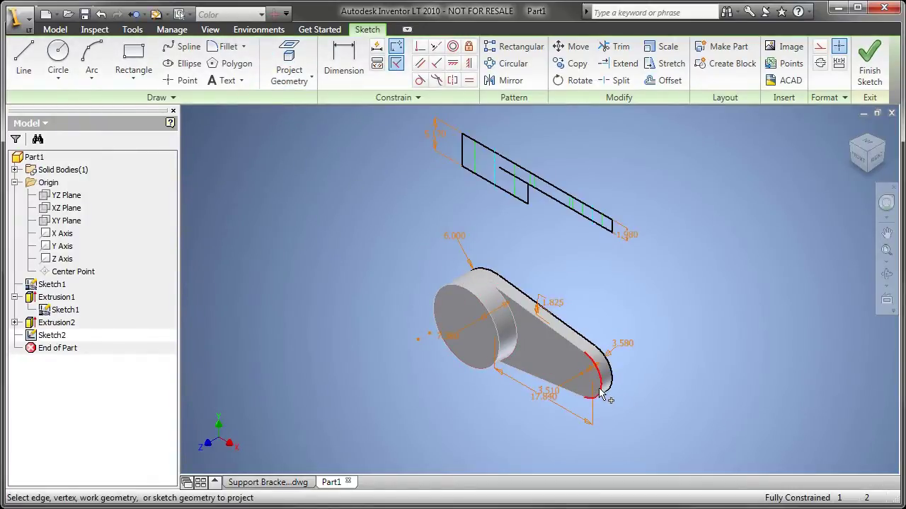
scroll(600, 395, "up", 5)
middle_click_drag(602, 396, 637, 403)
scroll(721, 412, "down", 2)
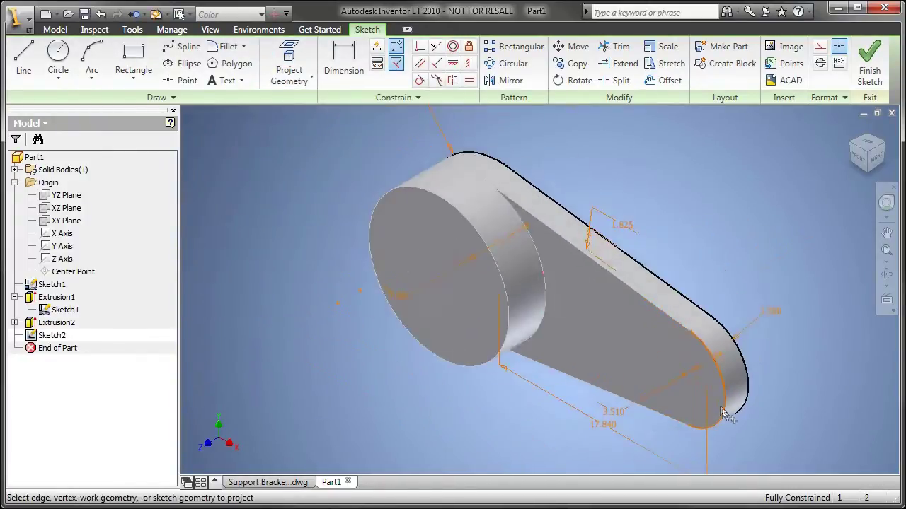
left_click(58, 55)
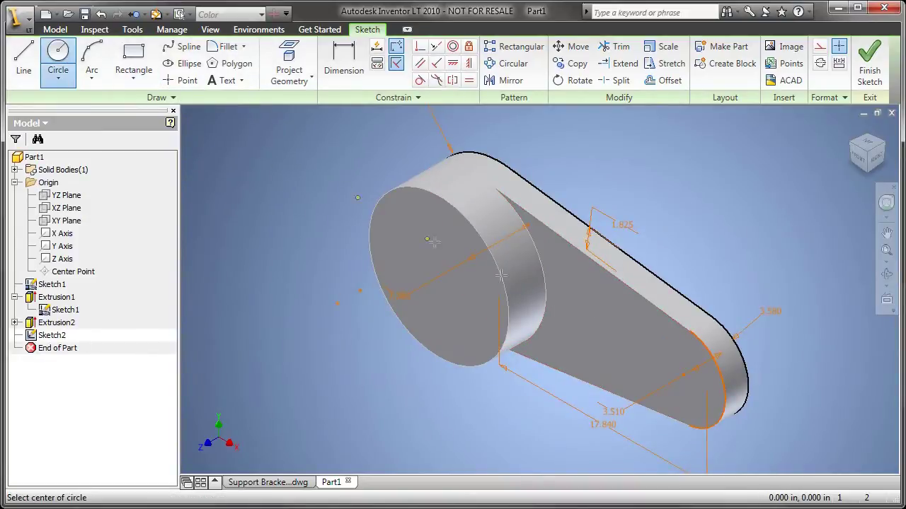
left_click(704, 347)
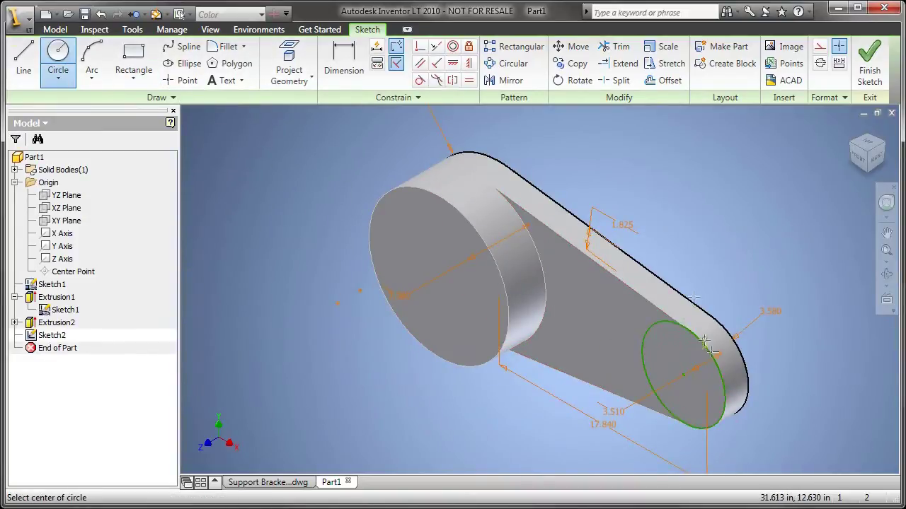
right_click(683, 217)
left_click(698, 229)
Extrude the circle up to the chosen end face, forming the small boss Extrusion3.
key("e")
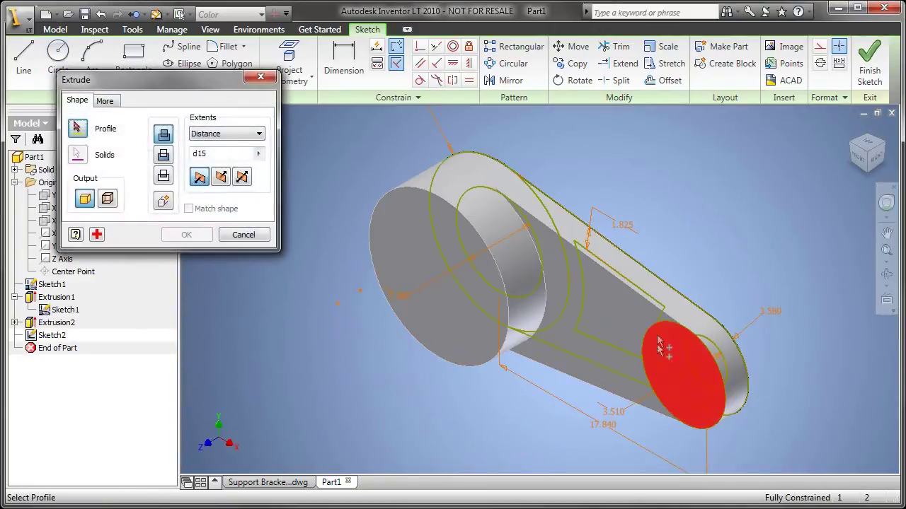
left_click(236, 134)
left_click(213, 163)
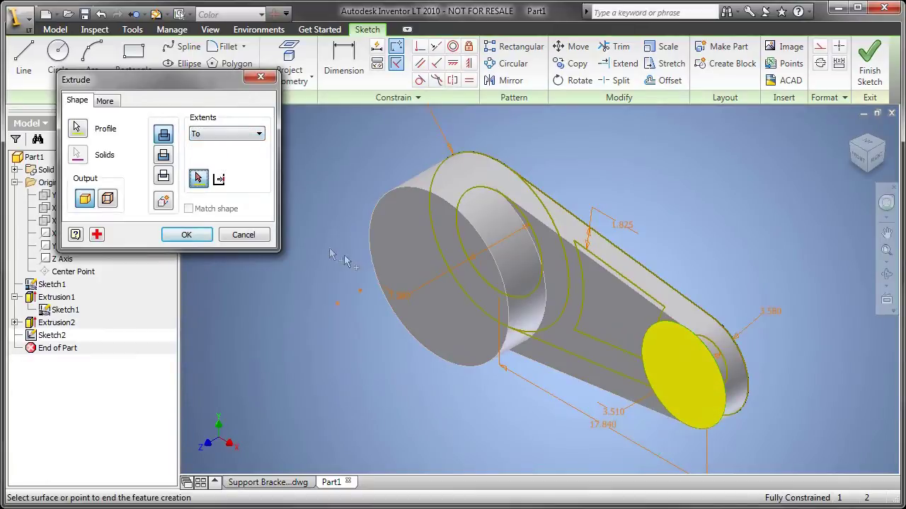
left_click(390, 269)
left_click(185, 235)
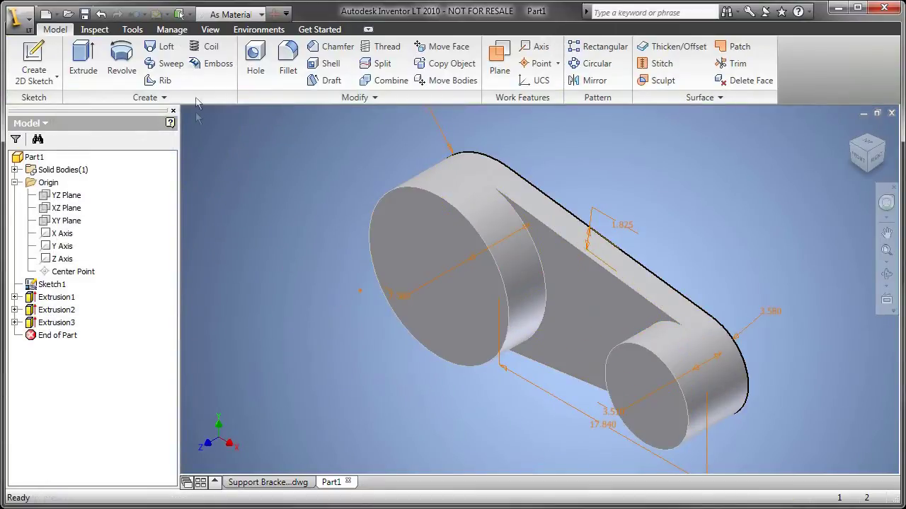
left_click(256, 62)
left_click(130, 84)
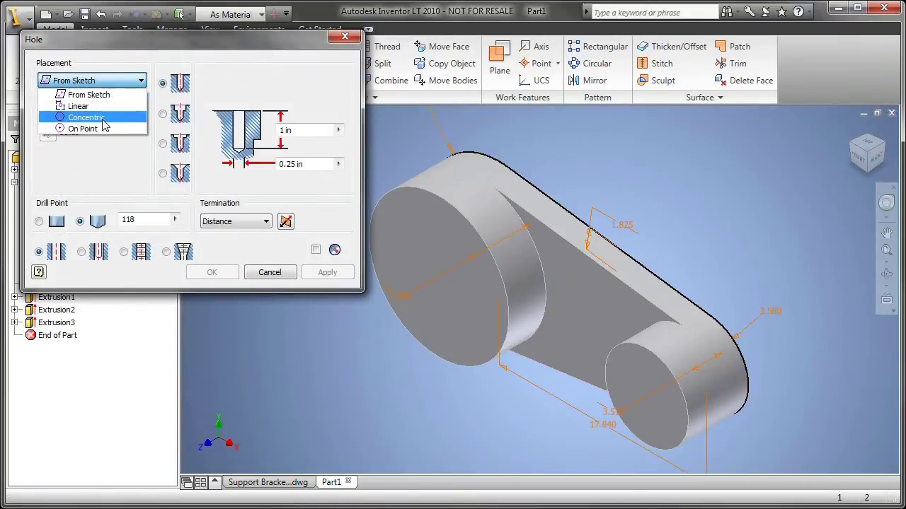
Cut a concentric through-all hole in the large boss, sized to the d11 dimension.
left_click(103, 121)
left_click(389, 230)
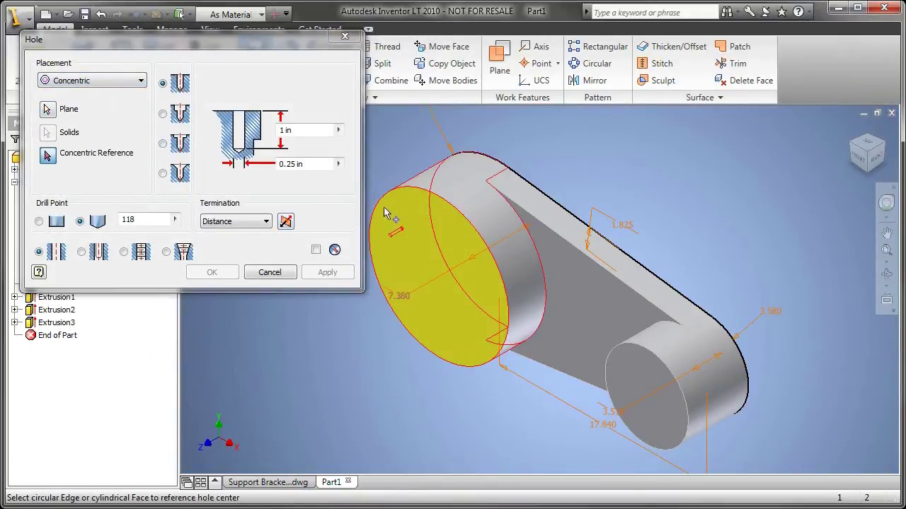
left_click(380, 202)
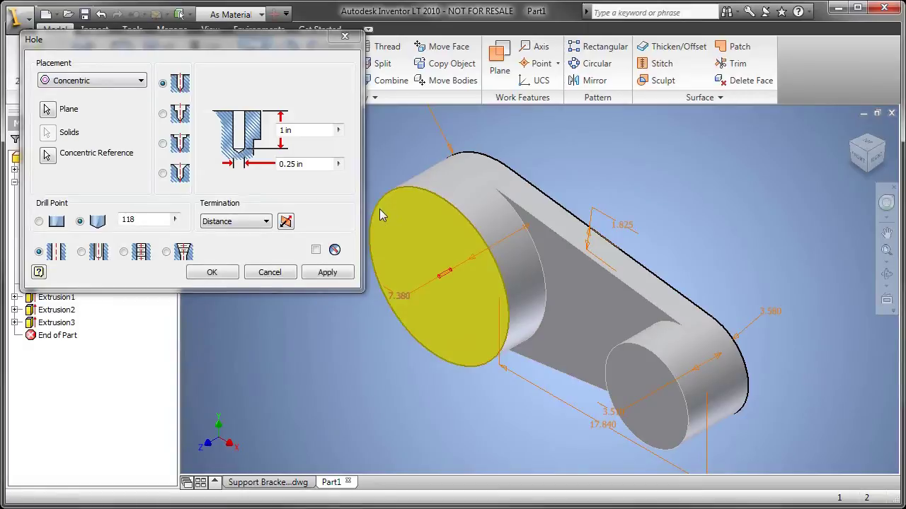
left_click(310, 164)
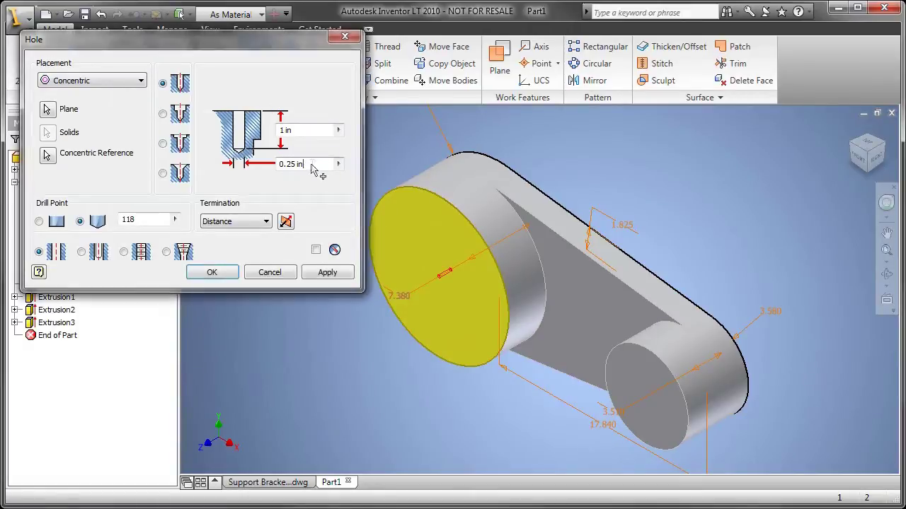
left_click(400, 303)
left_click(258, 225)
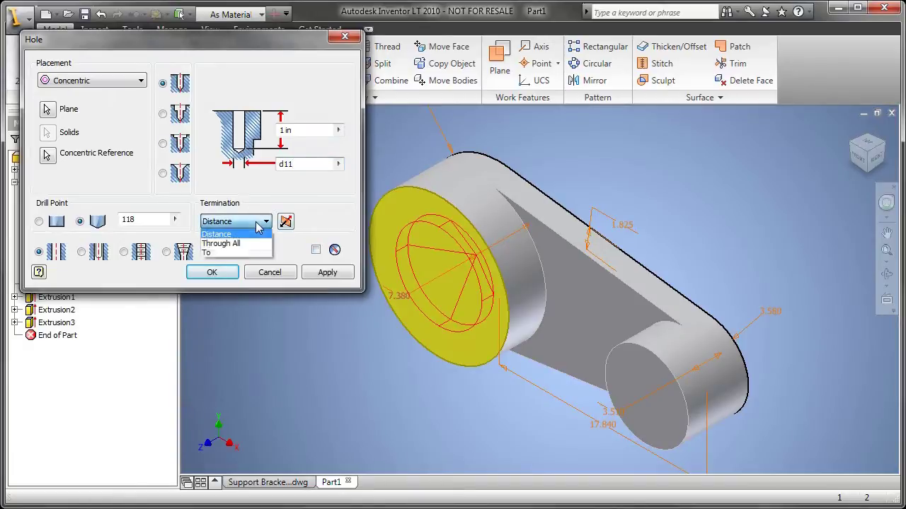
left_click(253, 245)
left_click(327, 274)
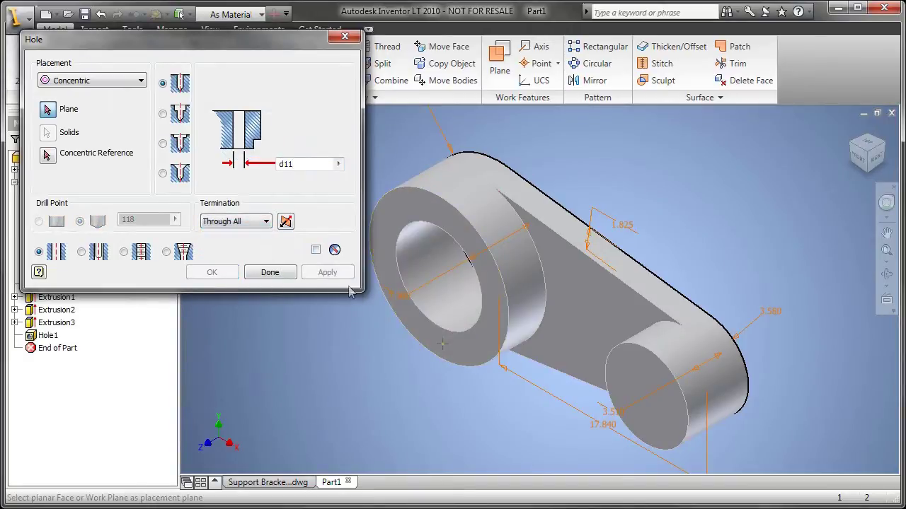
Add a concentric through hole in the small boss at the 3.510 diameter.
left_click(626, 388)
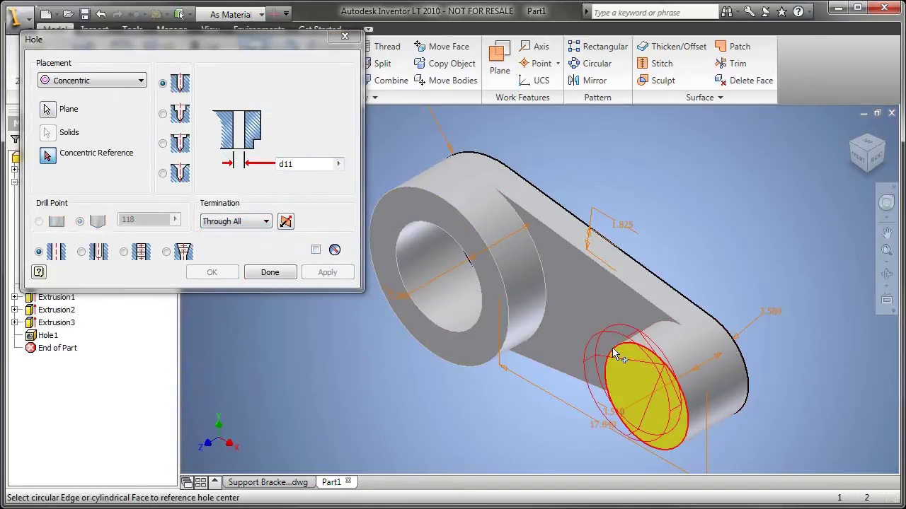
left_click(616, 355)
middle_click_drag(615, 356, 577, 273)
left_click_drag(302, 164, 259, 167)
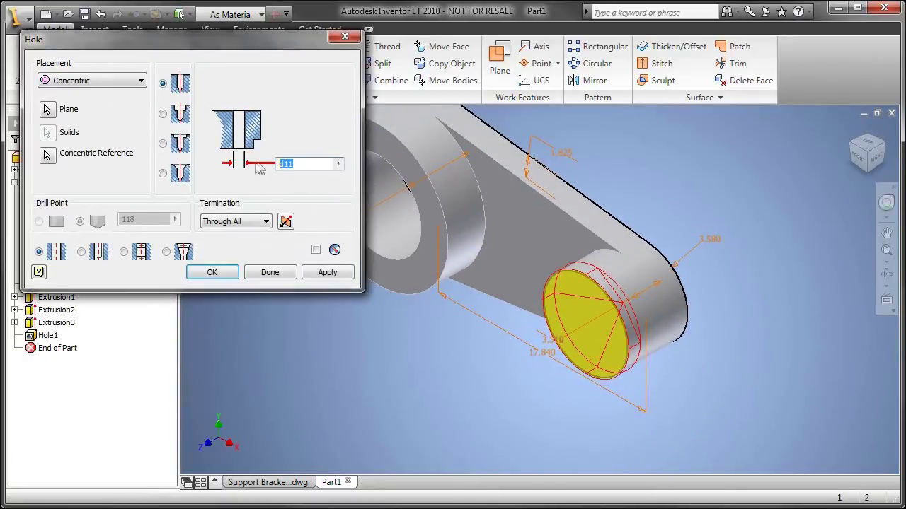
left_click(550, 343)
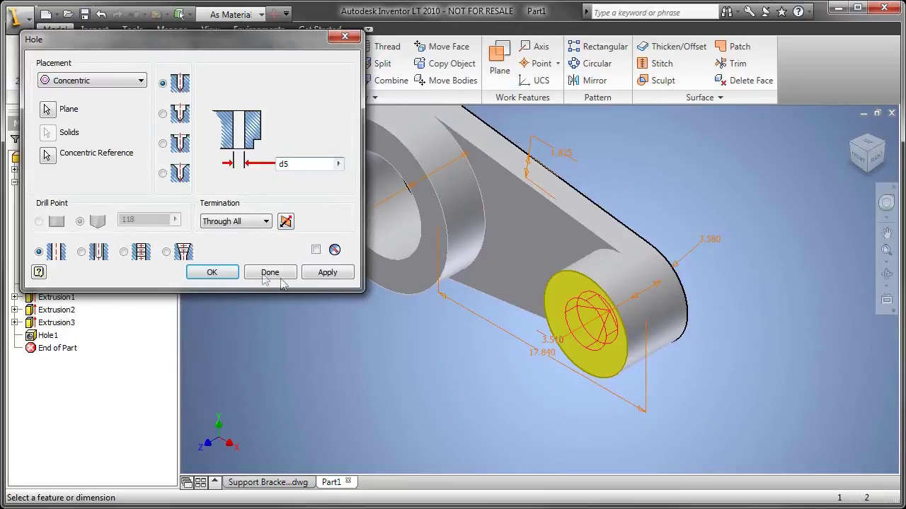
left_click(211, 273)
Cut the web region through the whole part with an All-extents extrusion cut.
middle_click_drag(298, 311, 301, 340)
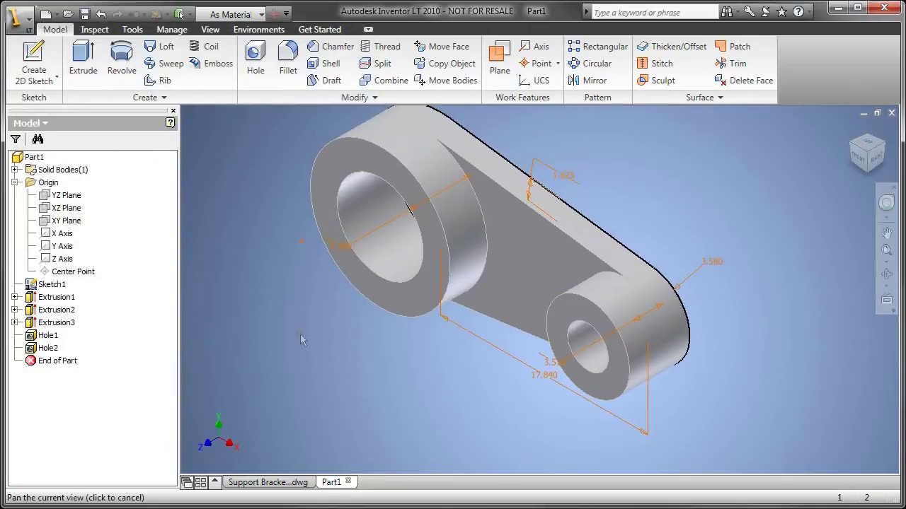
key("e")
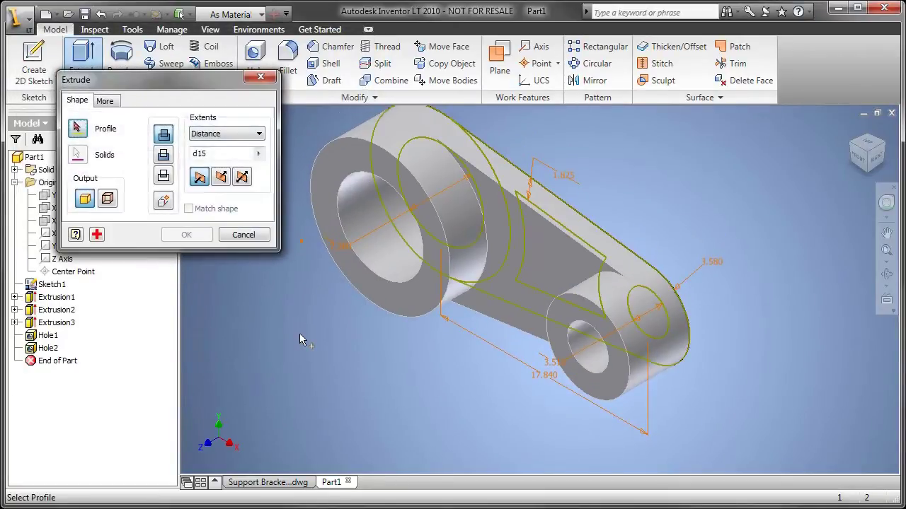
left_click(542, 259)
left_click(166, 155)
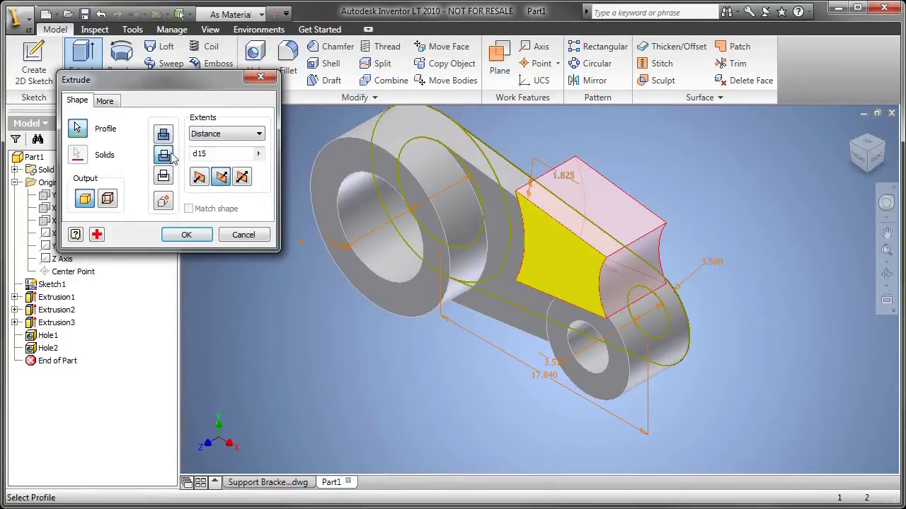
left_click(211, 135)
left_click(209, 185)
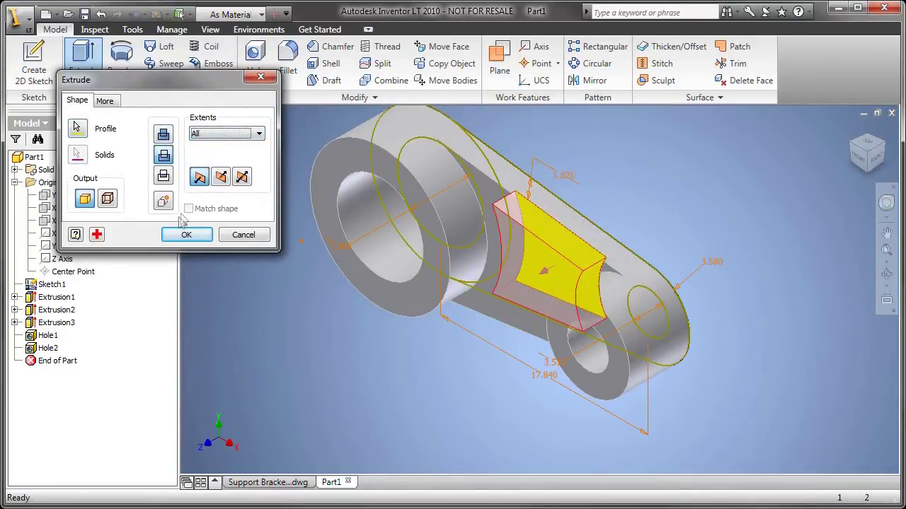
left_click(186, 234)
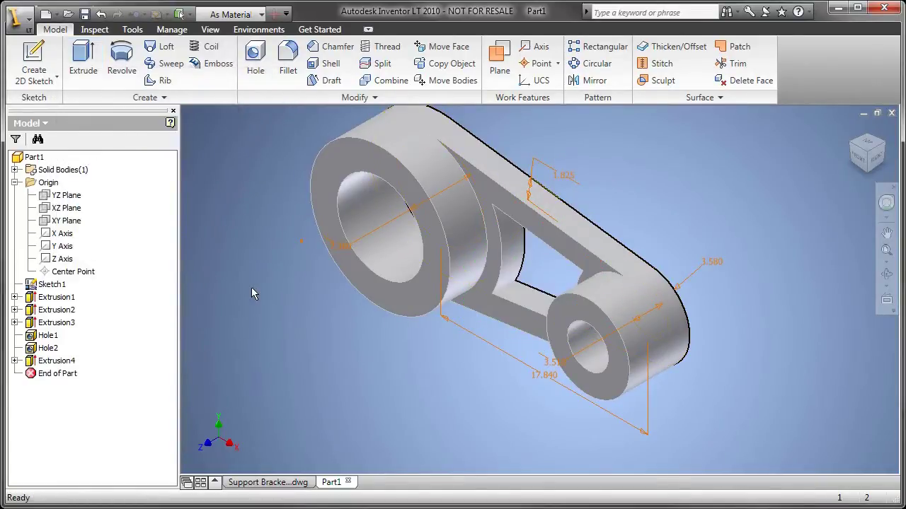
Hide Sketch1's dimensions and rotate the bracket to a new viewing angle.
right_click(78, 283)
left_click(71, 447)
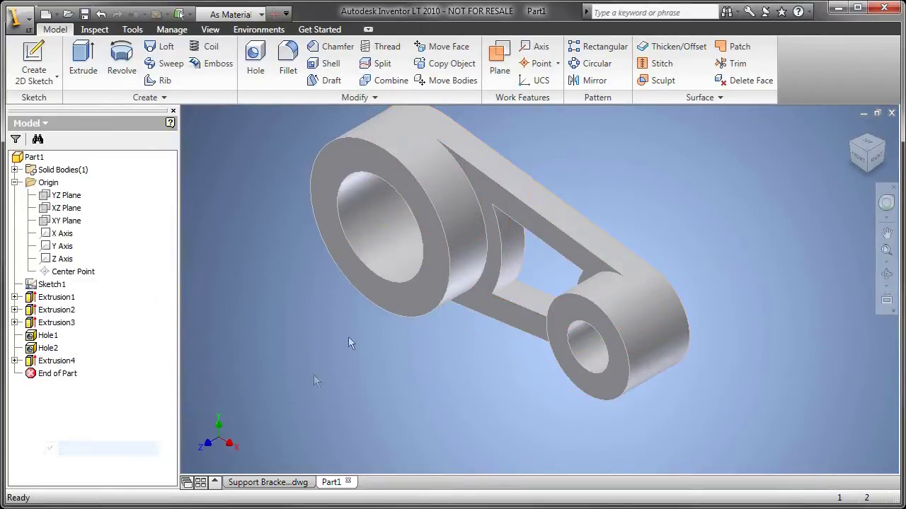
middle_click_drag(348, 337, 358, 357)
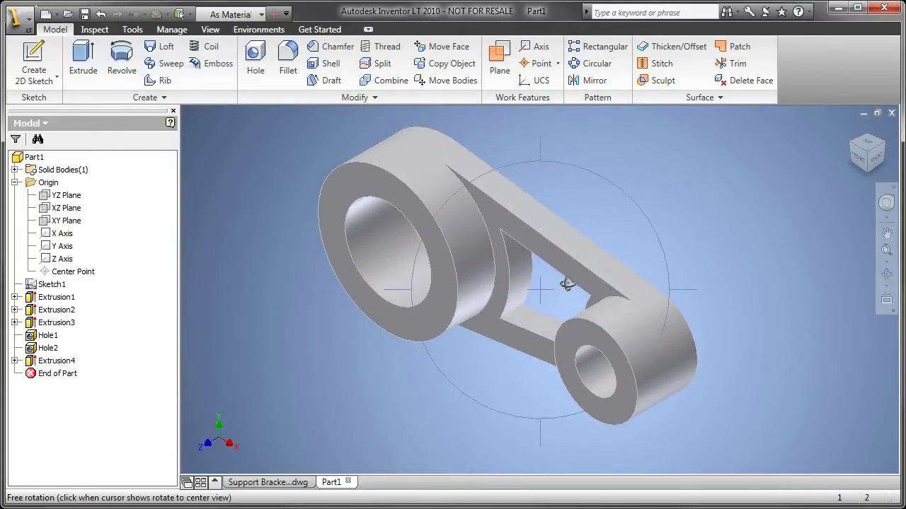
middle_click_drag(566, 300, 582, 275, "shift")
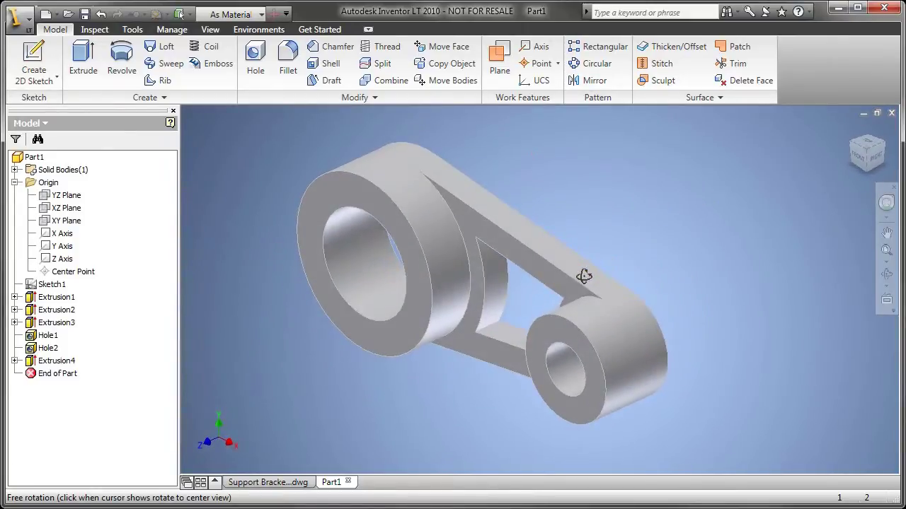
left_click(44, 15)
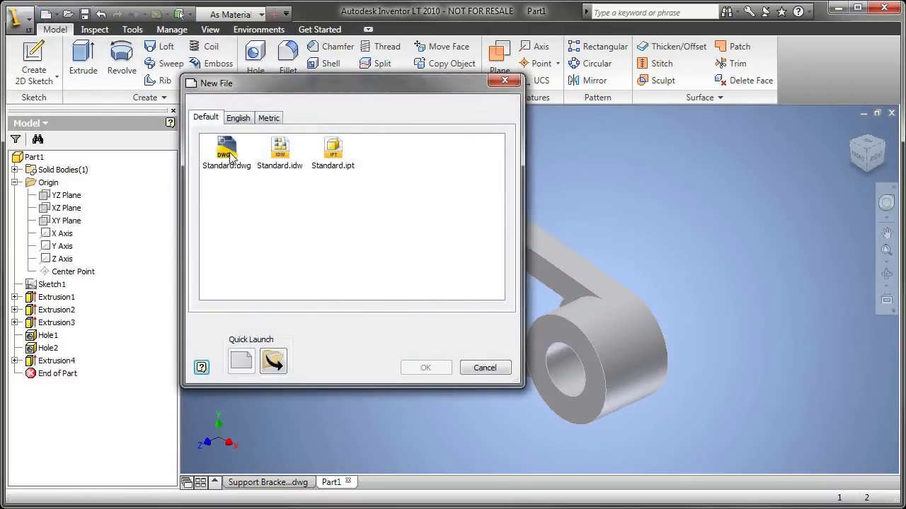
Create a Standard.dwg drawing and place Part1's front base view near the sheet centre.
double_click(227, 152)
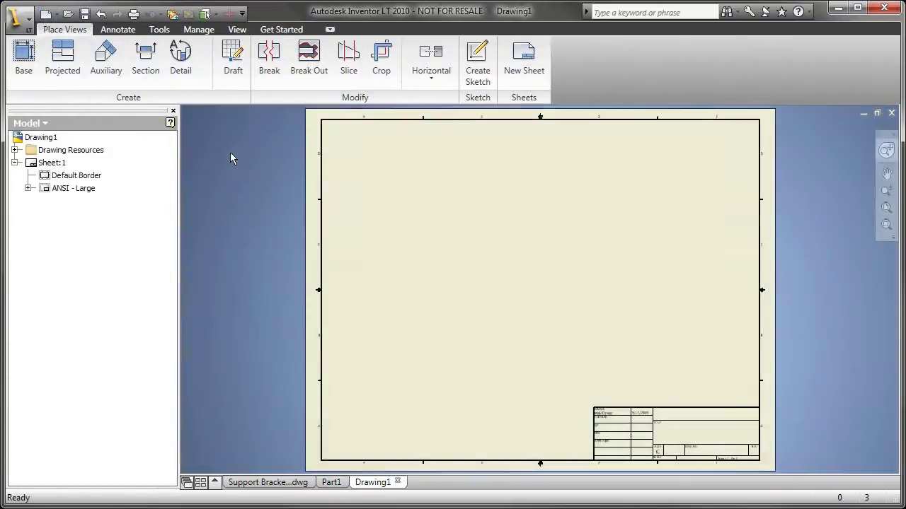
right_click(401, 290)
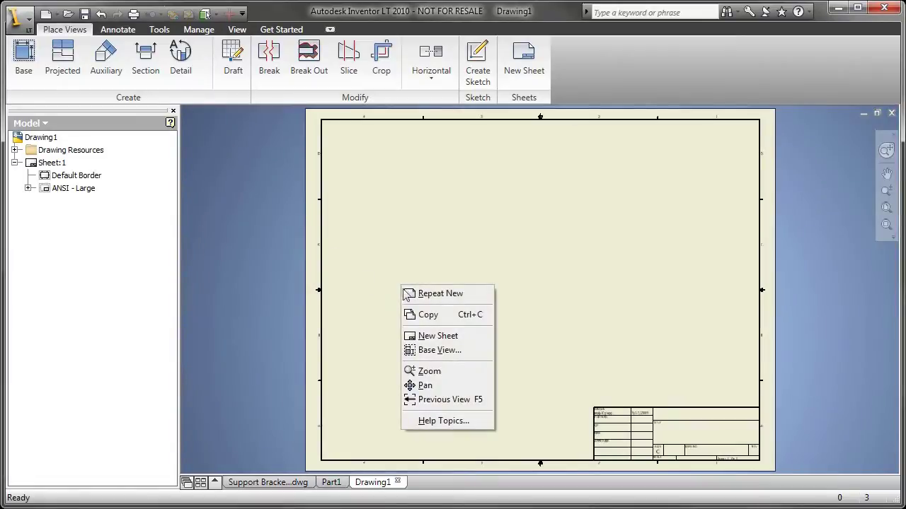
left_click(433, 349)
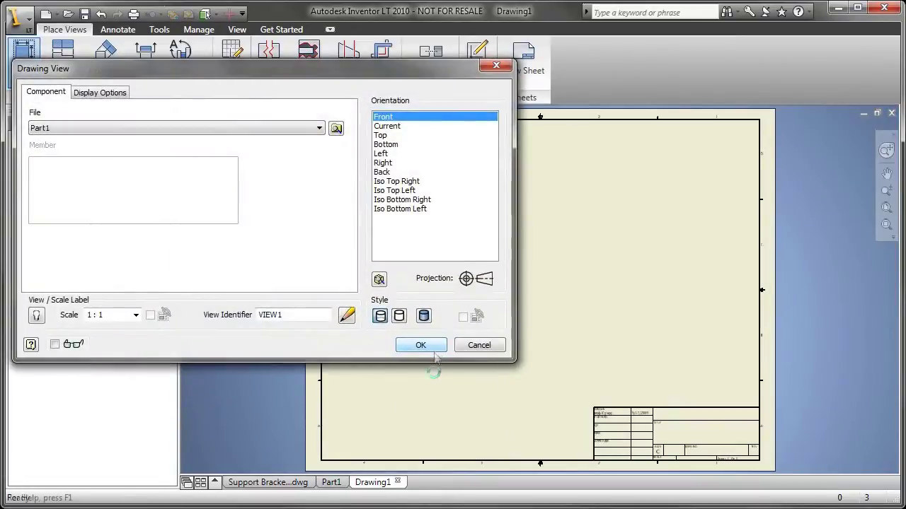
left_click(436, 381)
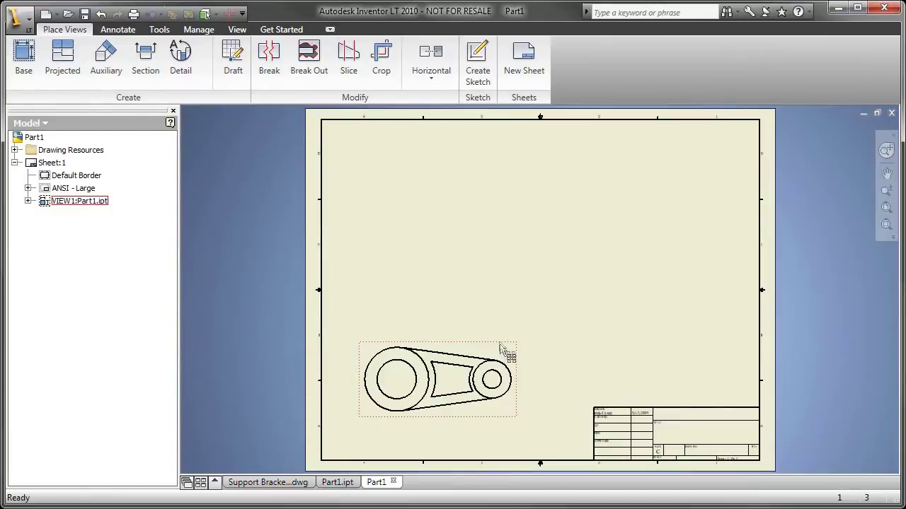
left_click_drag(499, 344, 524, 292)
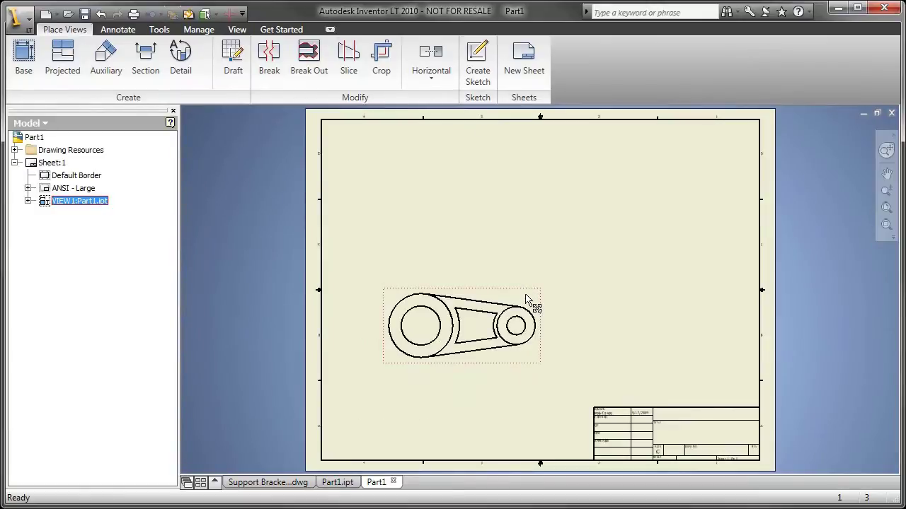
Project top, side and isometric views from the base view.
right_click(525, 298)
mouse_move(578, 389)
left_click(696, 388)
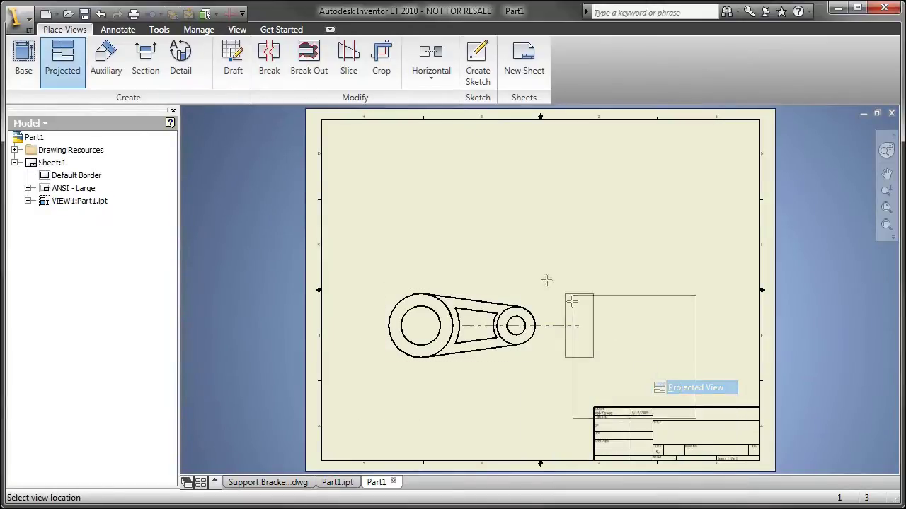
left_click(479, 199)
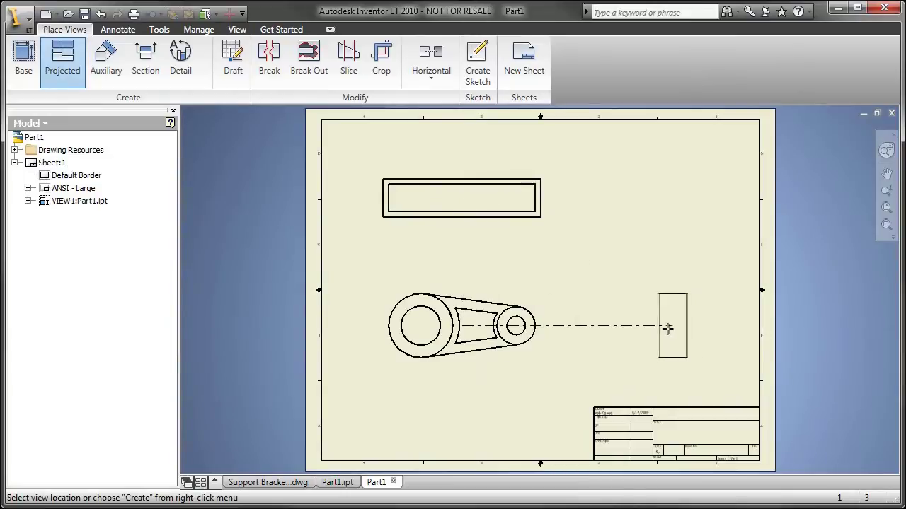
left_click(679, 196)
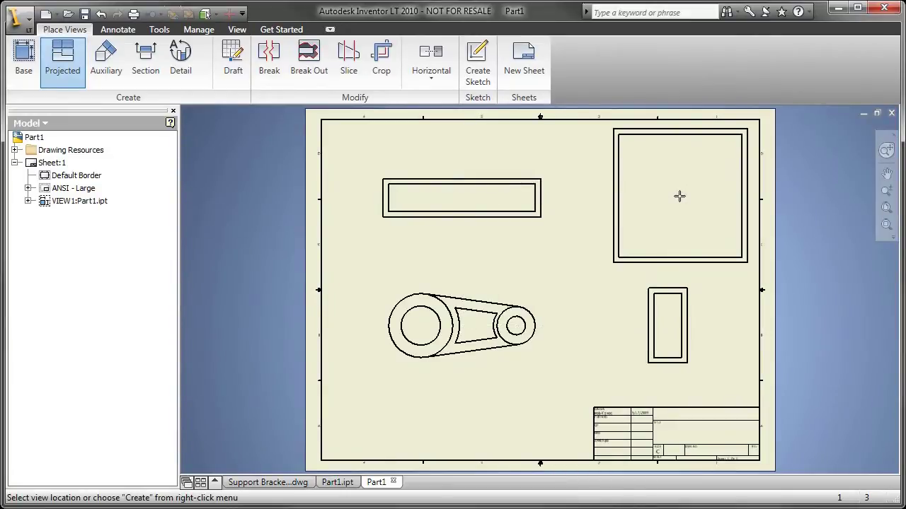
right_click(680, 196)
left_click(701, 202)
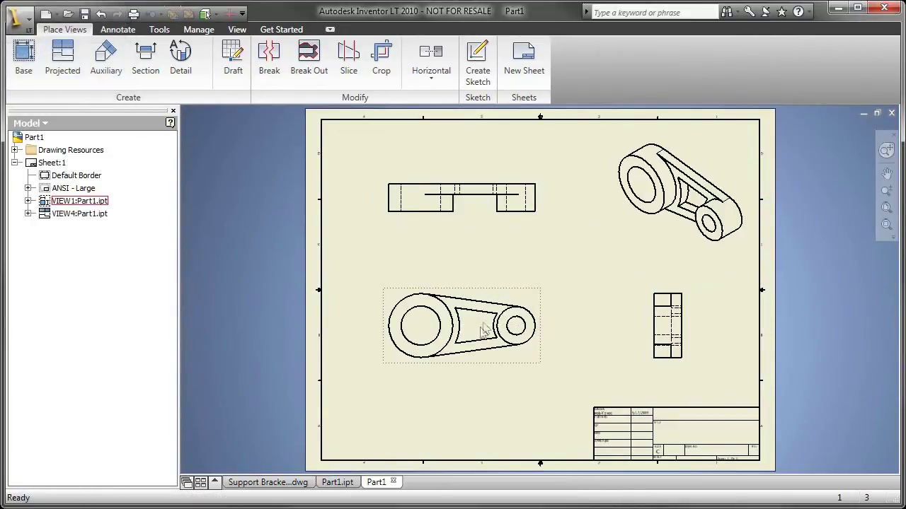
scroll(478, 334, "up", 3)
middle_click_drag(474, 330, 505, 296)
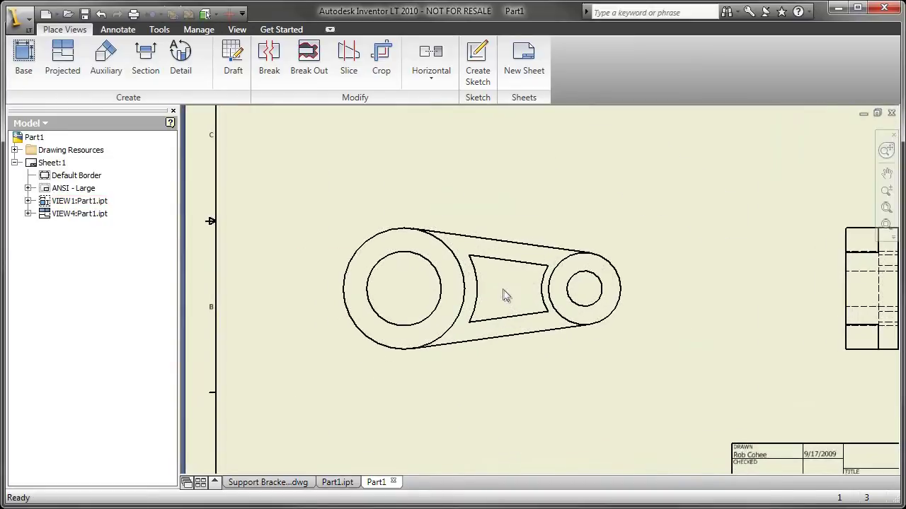
Add automatic centre lines to the base view's circles.
right_click(505, 284)
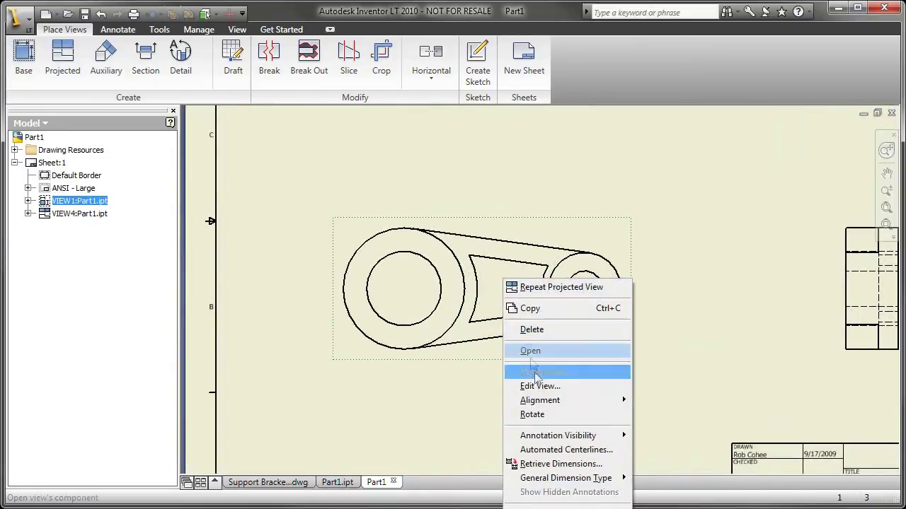
left_click(565, 450)
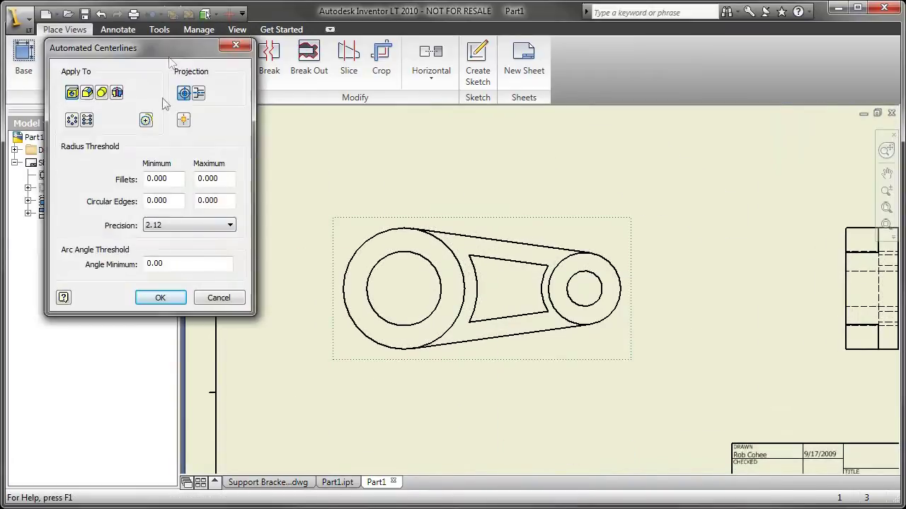
left_click(160, 298)
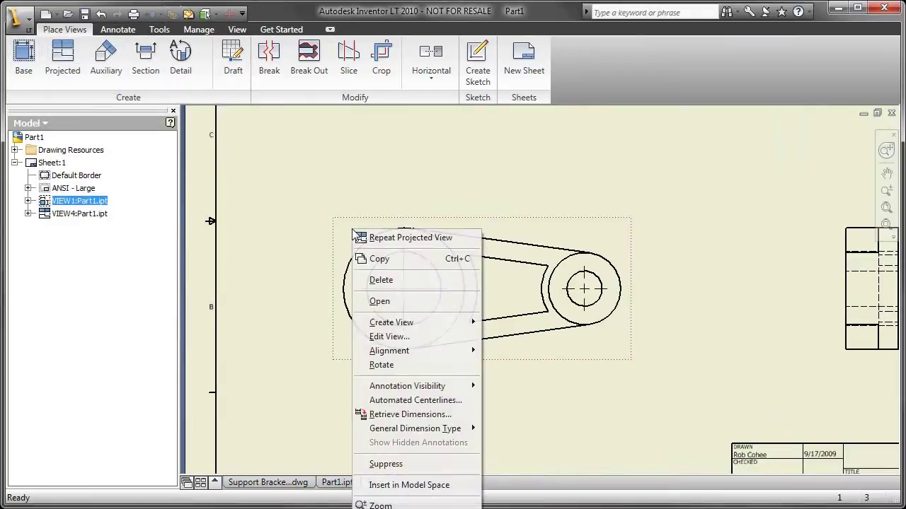
Retrieve all the part's model dimensions into the base view.
left_click(414, 415)
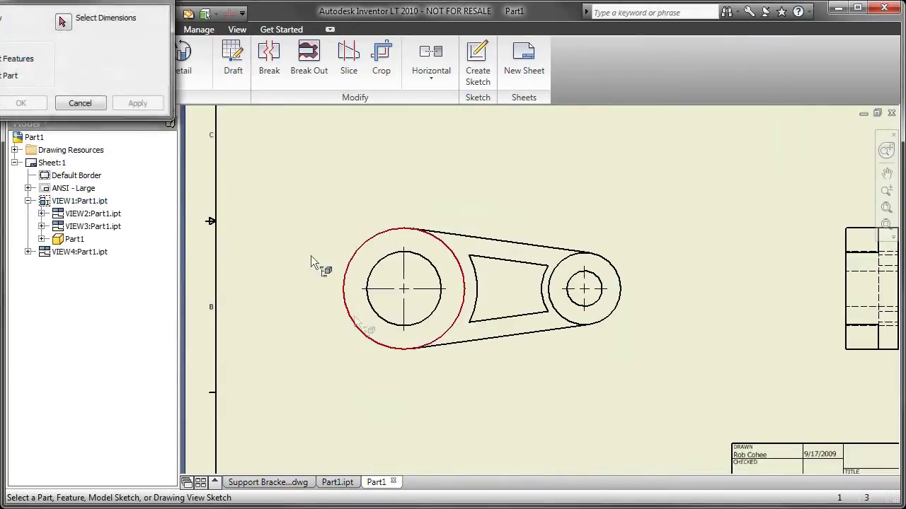
left_click_drag(308, 182, 711, 407)
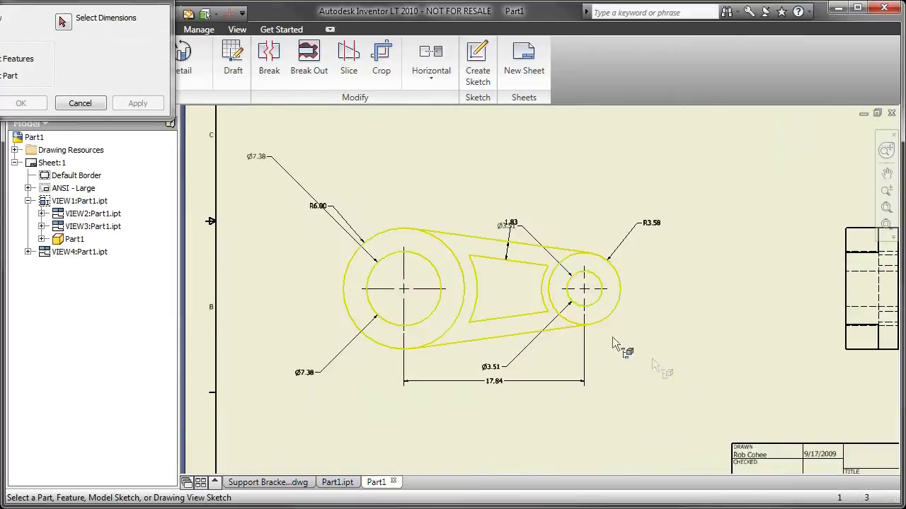
left_click(65, 23)
left_click_drag(76, 6, 189, 49)
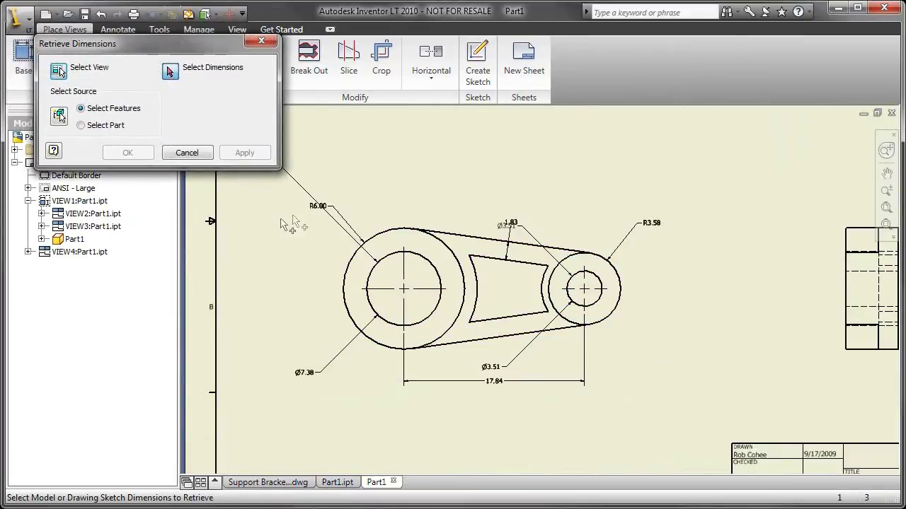
left_click_drag(665, 155, 212, 379)
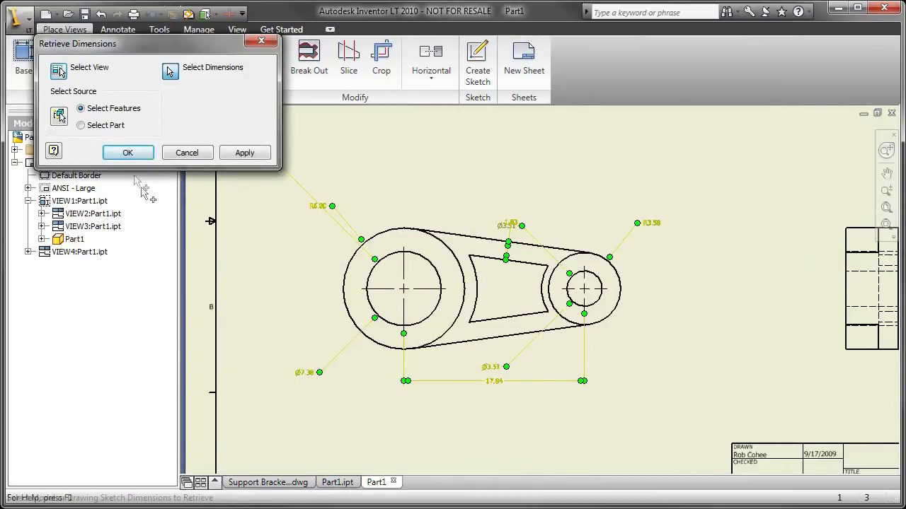
left_click(128, 153)
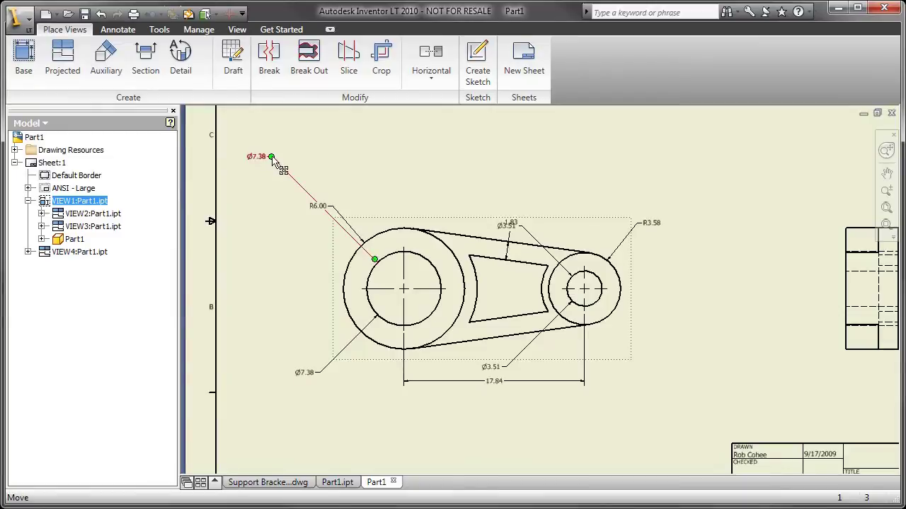
Reposition the Ø7.38 dimension, then delete the duplicate Ø7.38 and Ø3.51 diameter dimensions.
left_click_drag(259, 161, 278, 242)
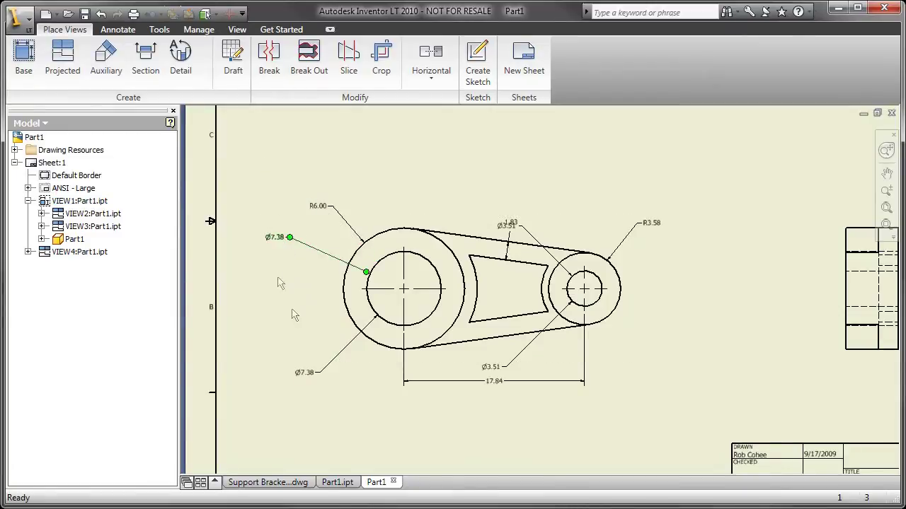
left_click_drag(306, 378, 307, 378)
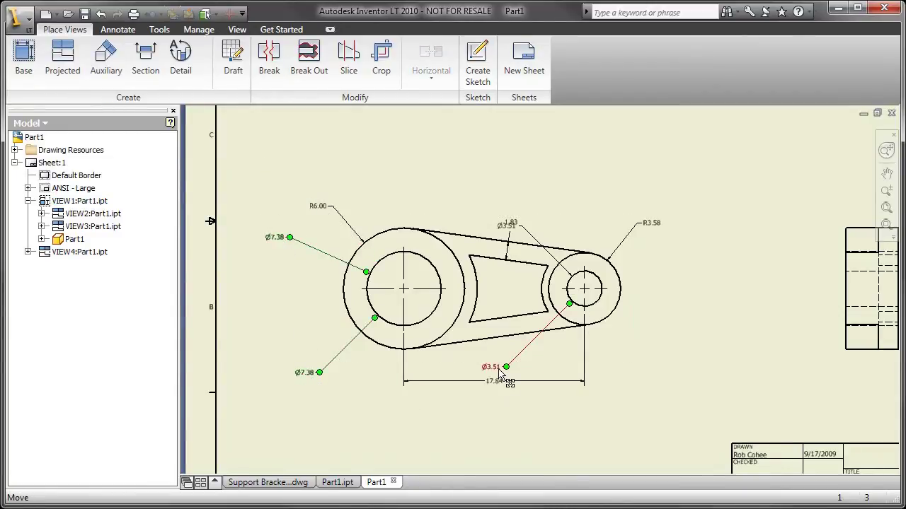
key("Delete")
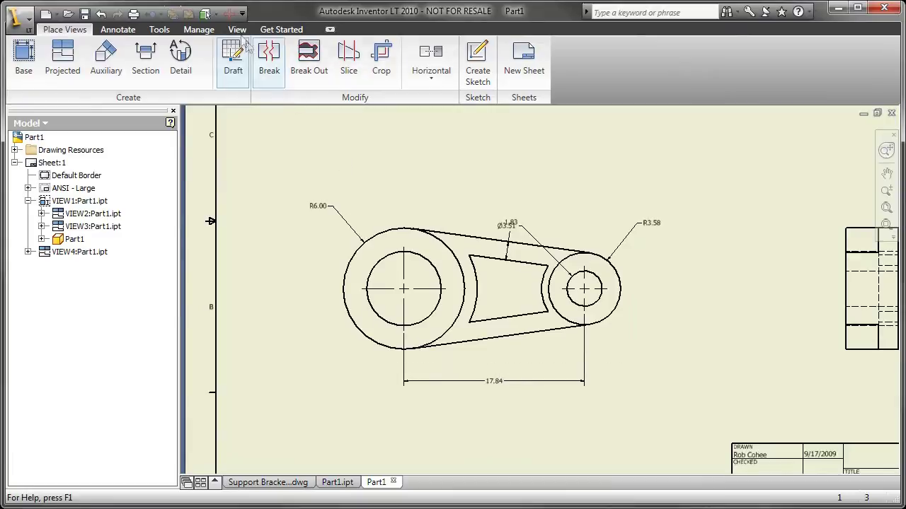
Label the large hole Ø7.38 THRU and the small hole Ø3.51 THRU, shifting the Ø3.51 note right.
left_click(119, 31)
left_click(206, 61)
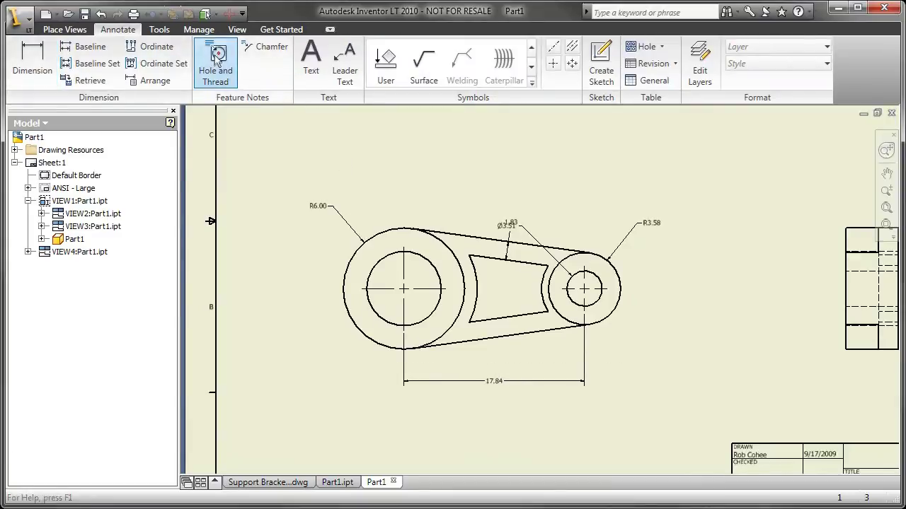
left_click(390, 252)
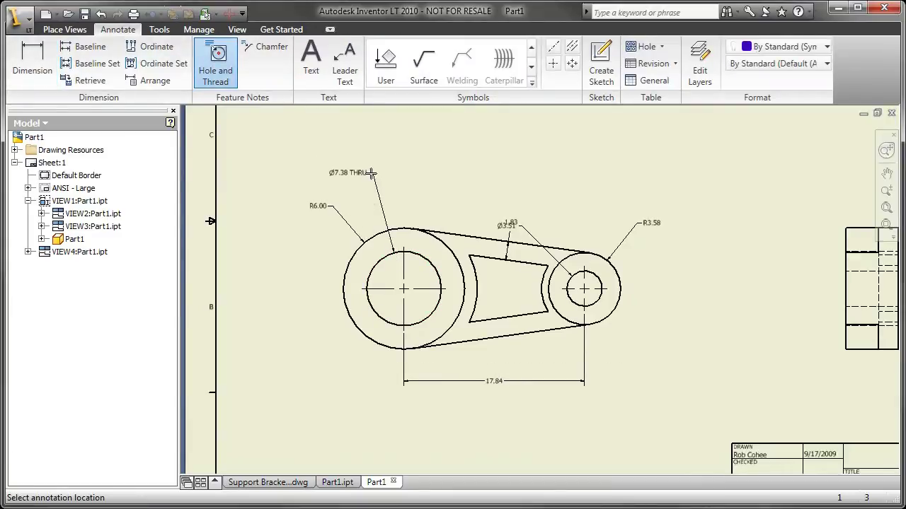
left_click(361, 177)
left_click(595, 277)
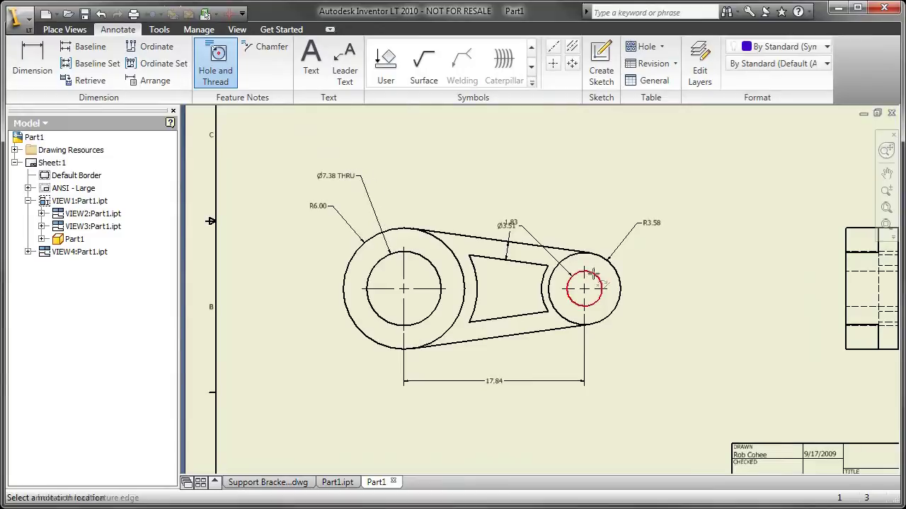
left_click(607, 201)
right_click(551, 170)
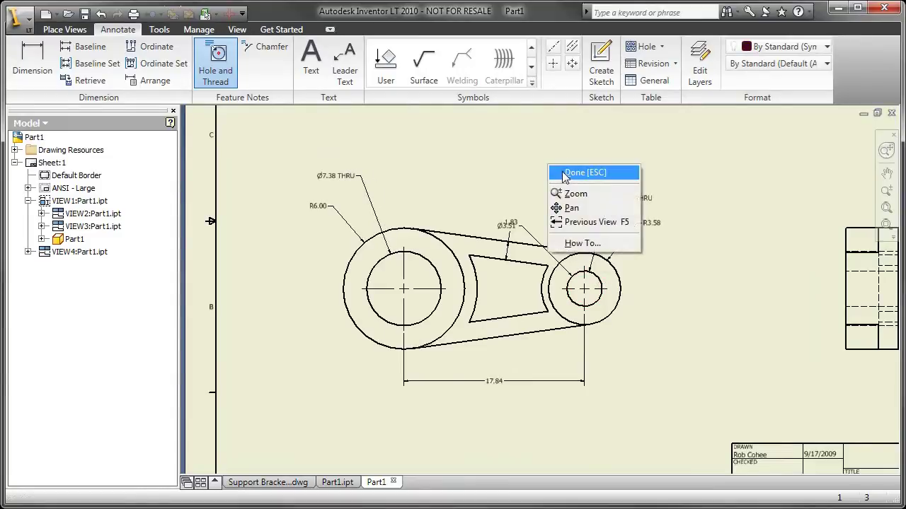
left_click(570, 174)
left_click_drag(524, 228, 557, 225)
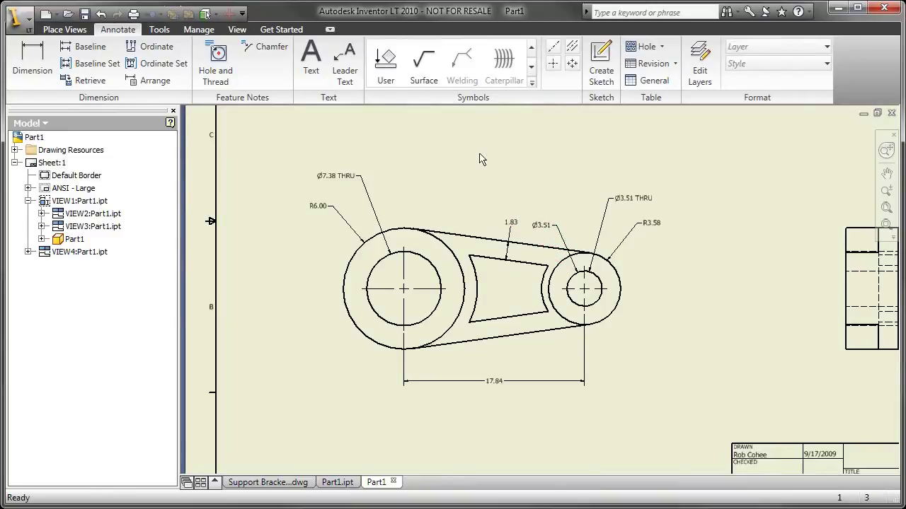
scroll(479, 158, "down", 3)
Add centerline bisectors through both hidden holes' line pairs in the side view.
scroll(434, 179, "up", 3)
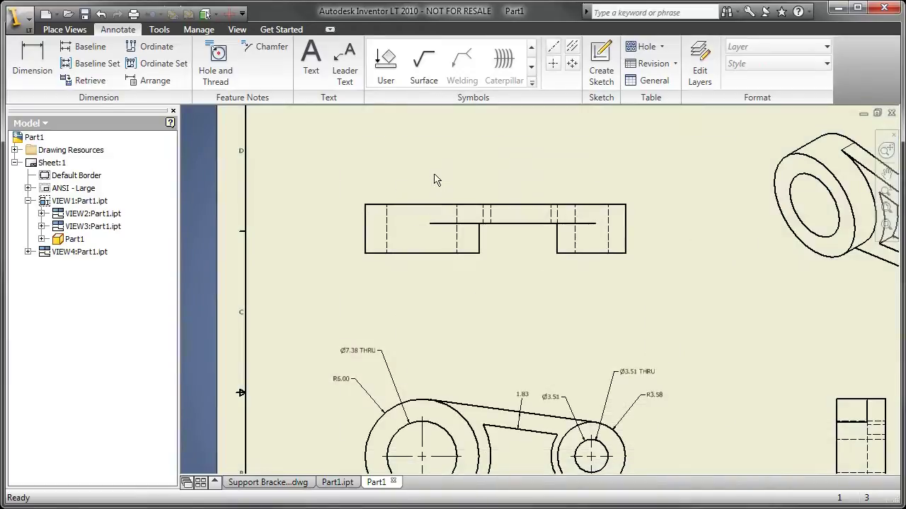
scroll(434, 178, "up", 2)
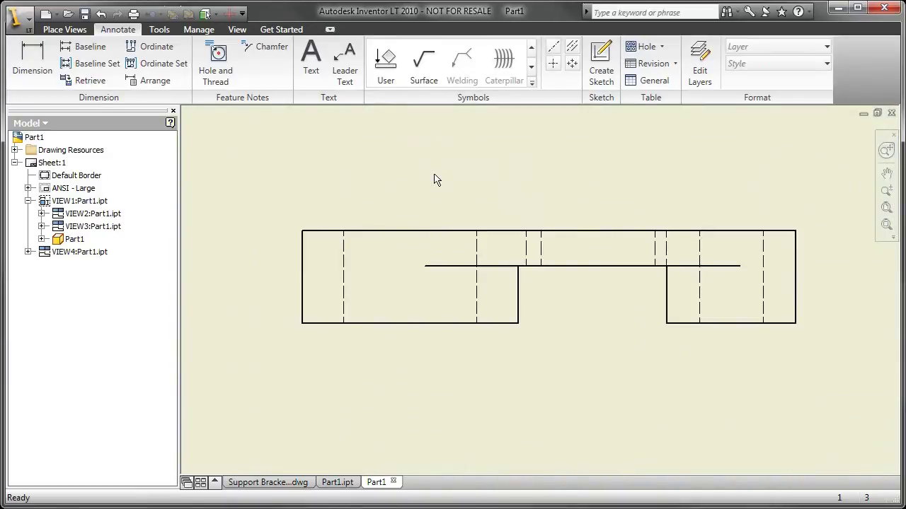
left_click(572, 48)
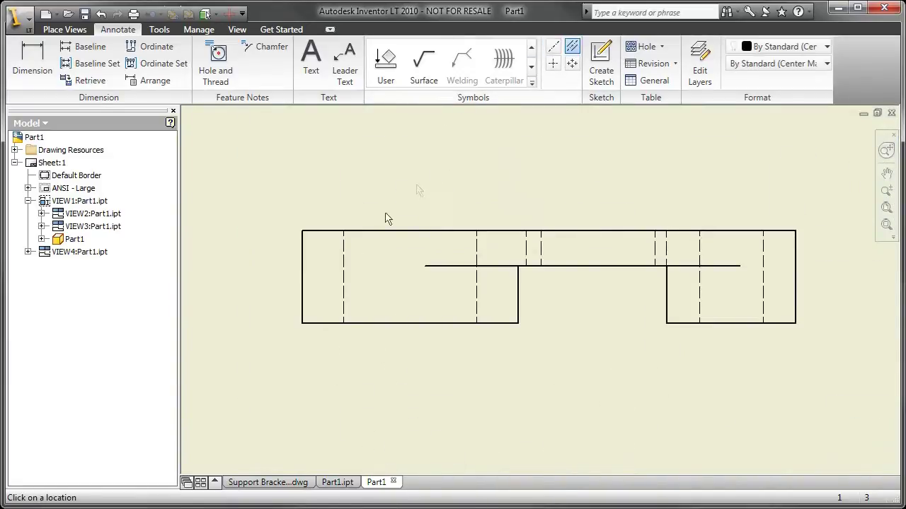
left_click(477, 244)
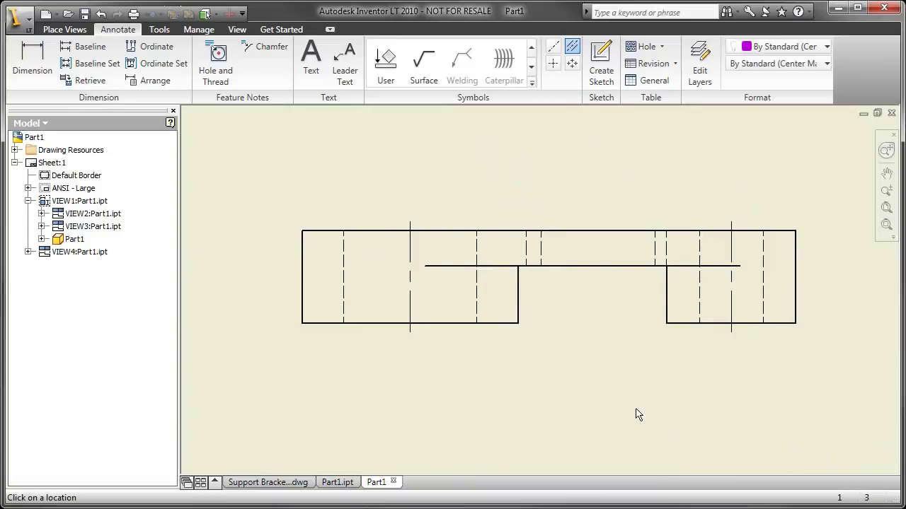
right_click(405, 185)
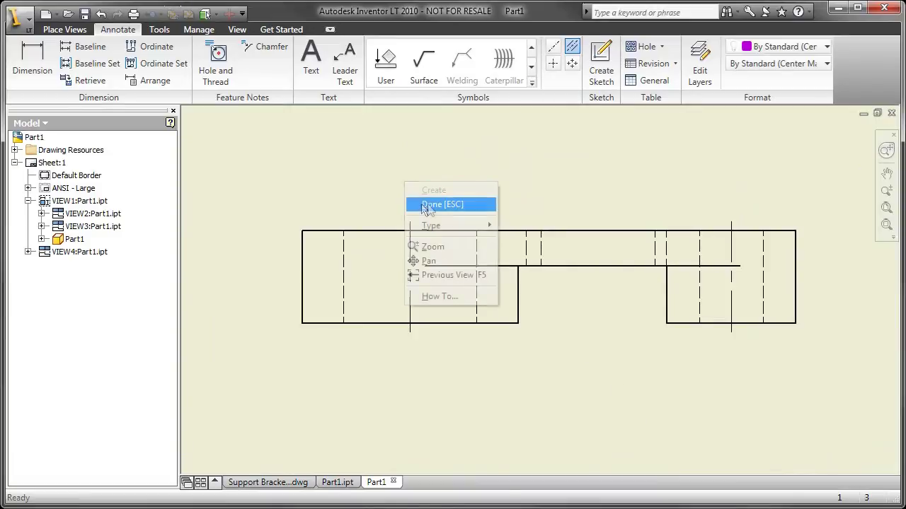
left_click(425, 203)
right_click(379, 218)
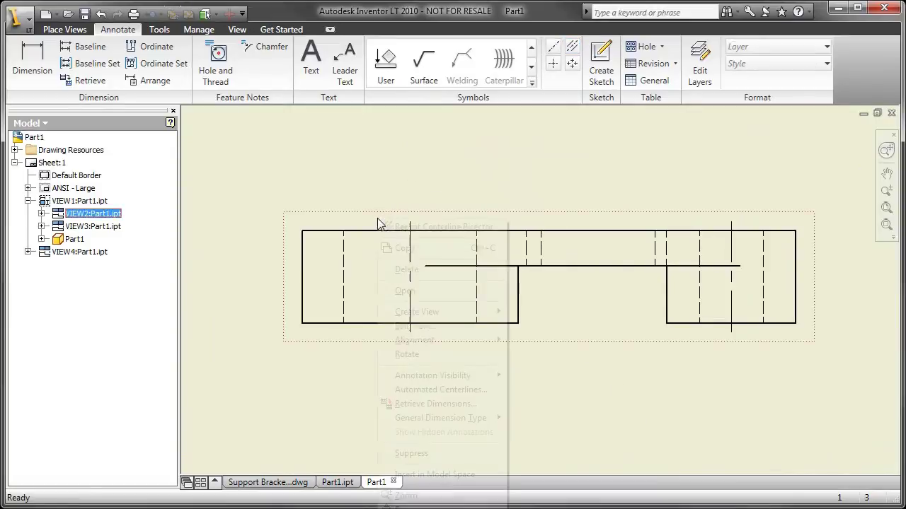
Retrieve the 5.17 and 1.98 model dimensions into the side view.
left_click(457, 404)
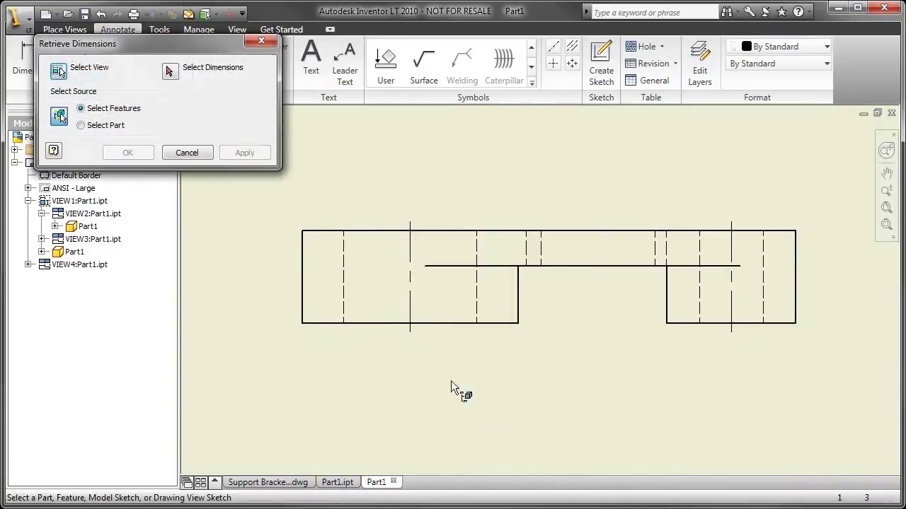
left_click(291, 243)
left_click(171, 74)
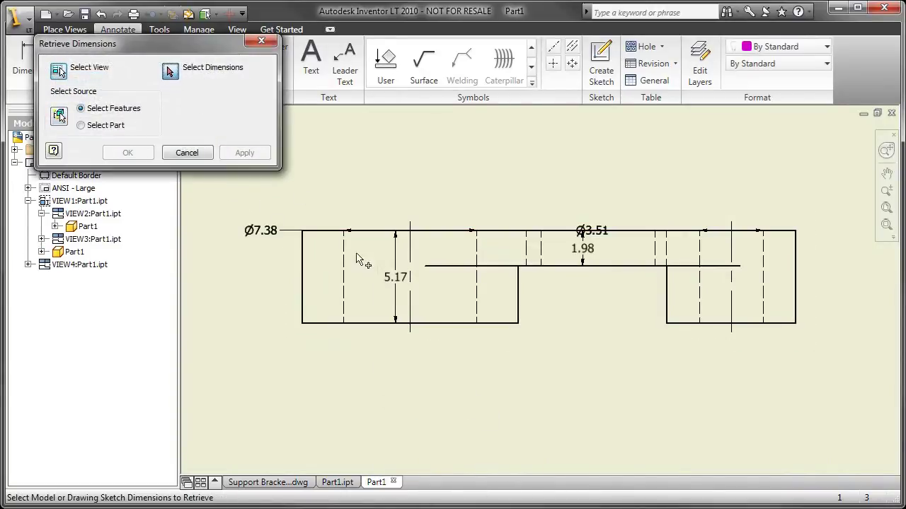
left_click(393, 278)
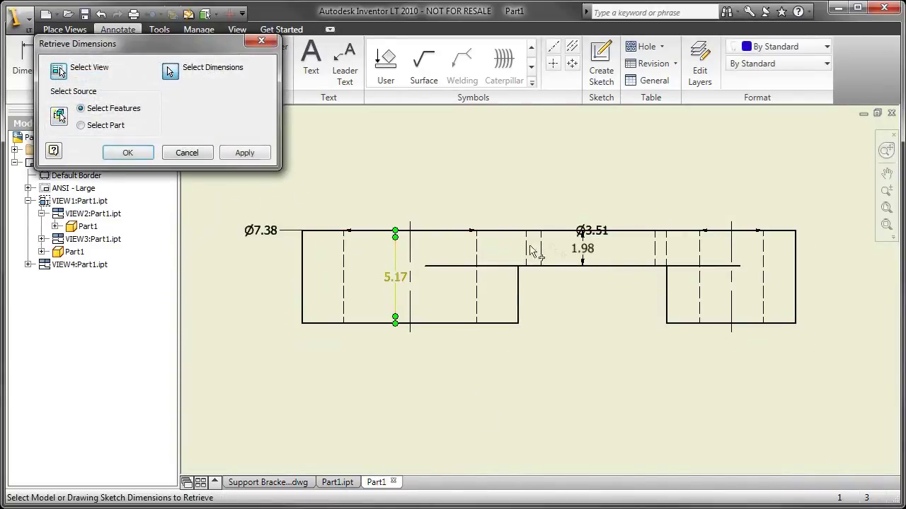
left_click(138, 154)
Move the 5.17 dimension left and the 1.98 dimension right, outside the part.
left_click_drag(396, 277, 249, 277)
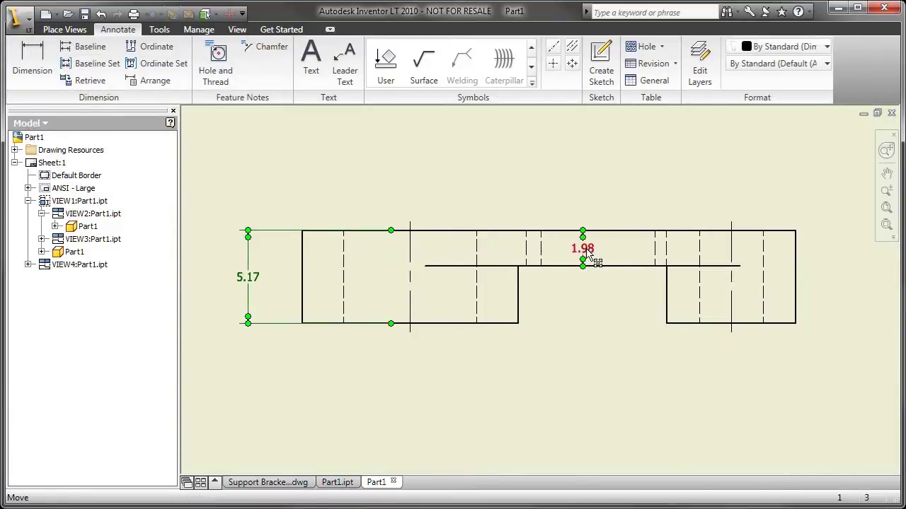
left_click_drag(588, 254, 852, 259)
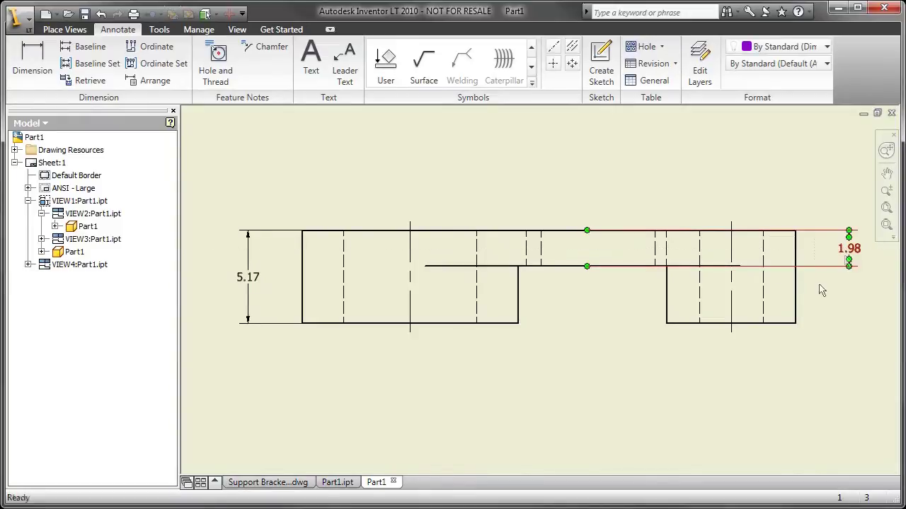
scroll(615, 369, "up", 5)
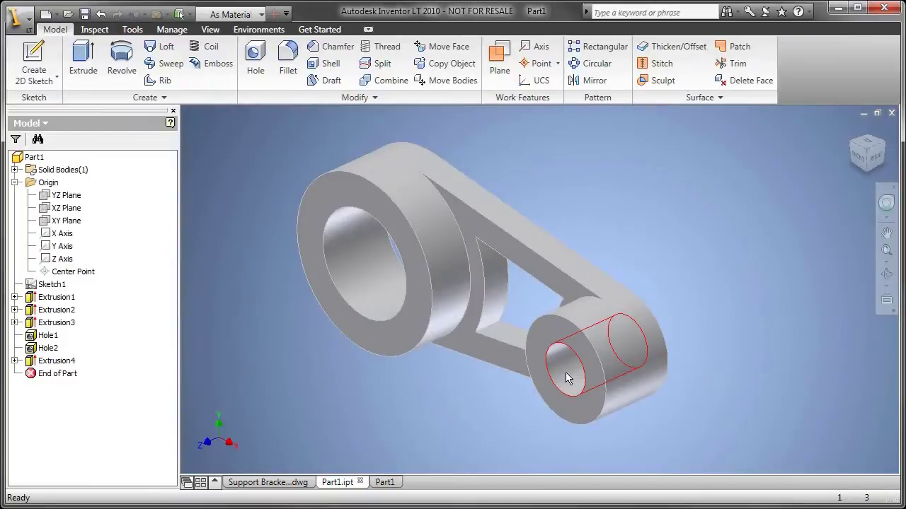
Chamfer both holes' top edges at 3/8, then return to the bracket drawing.
left_click(326, 48)
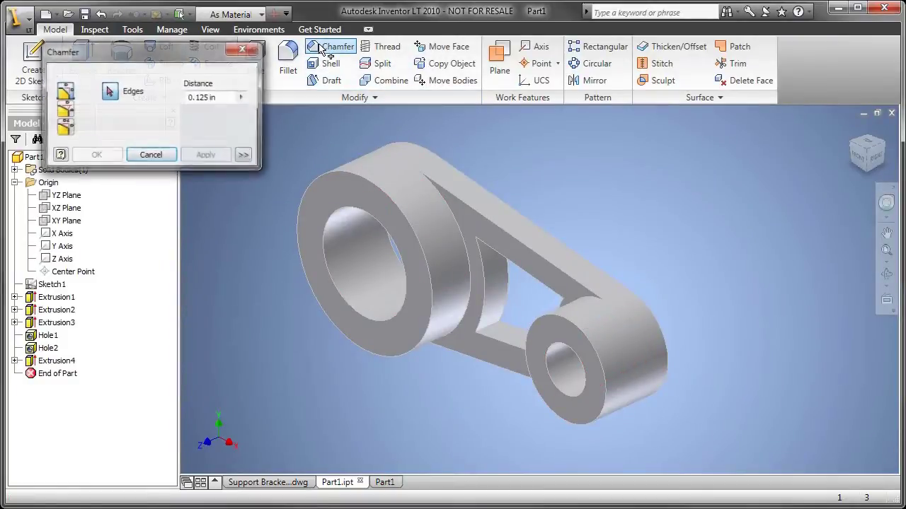
left_click(242, 98)
left_click(277, 137)
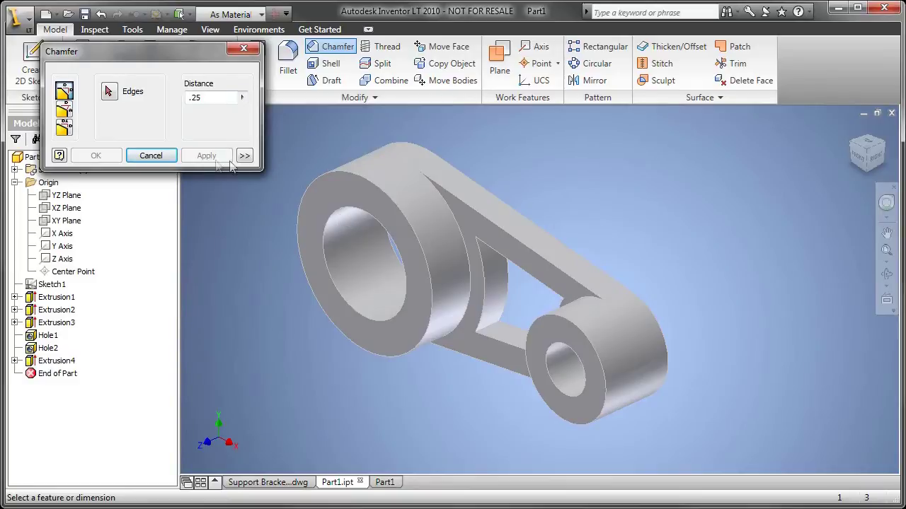
left_click(109, 91)
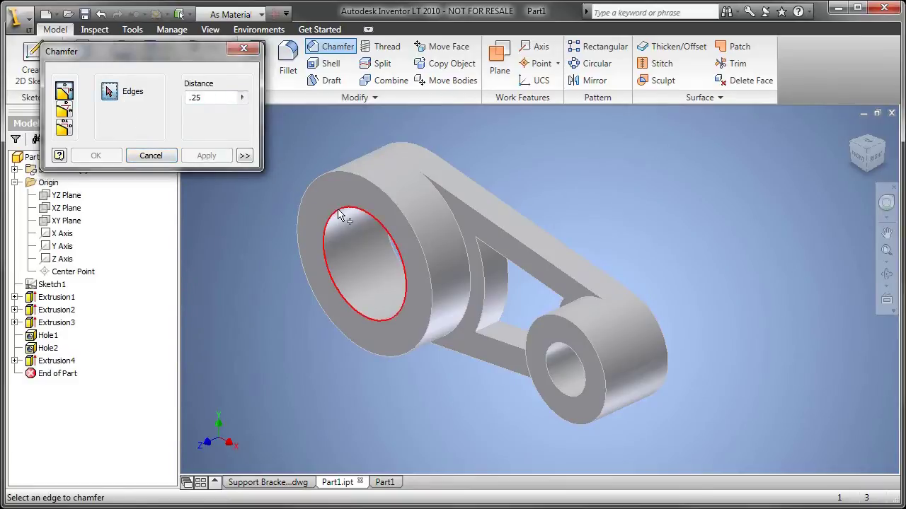
left_click(344, 210)
left_click(546, 362)
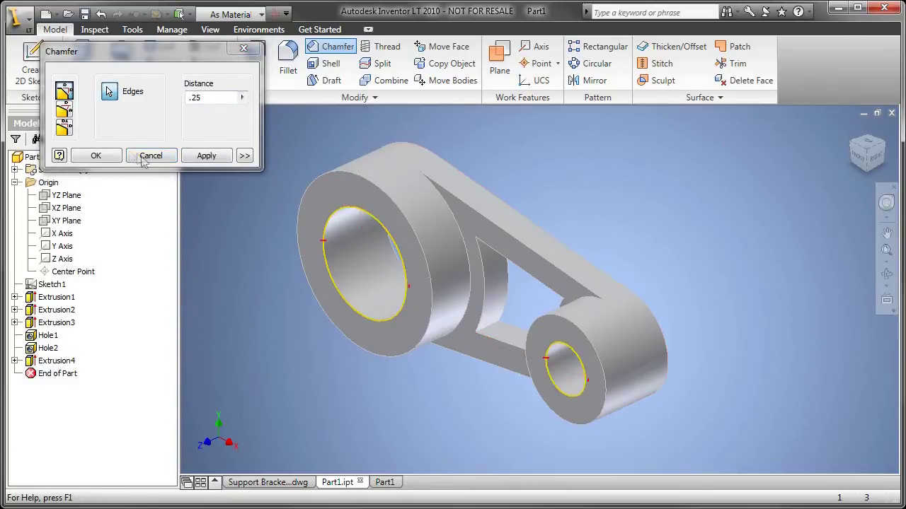
left_click(210, 99)
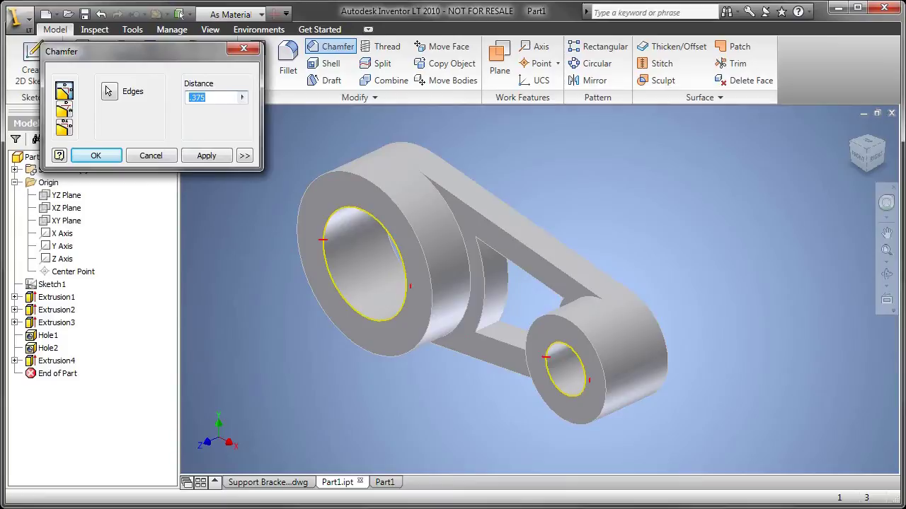
type("3/8")
key("Return")
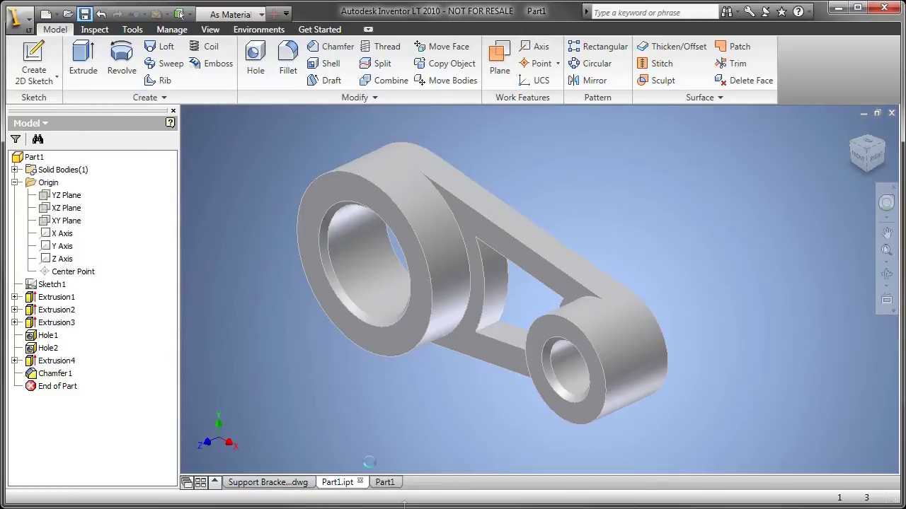
left_click(386, 482)
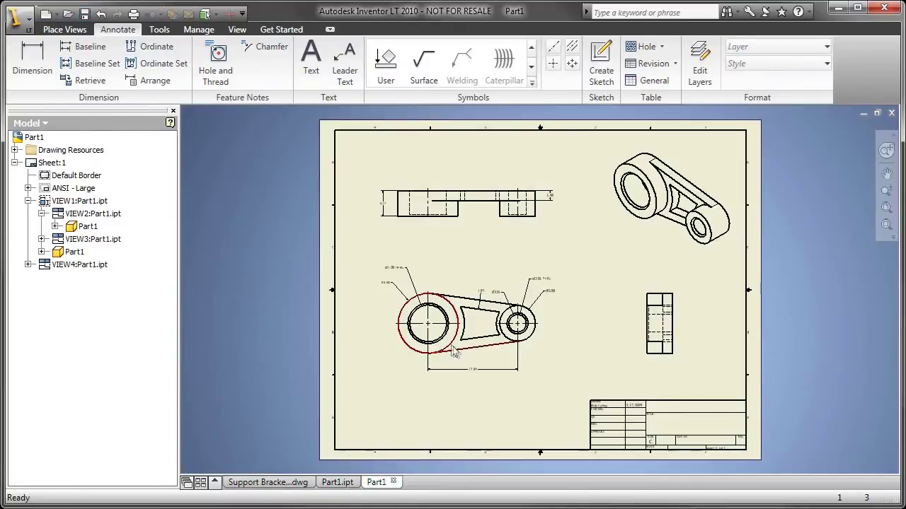
Sketch a closed spline loop around the large hole on VIEW2 as Sketch1.
scroll(430, 352, "up", 5)
middle_click_drag(430, 352, 415, 394)
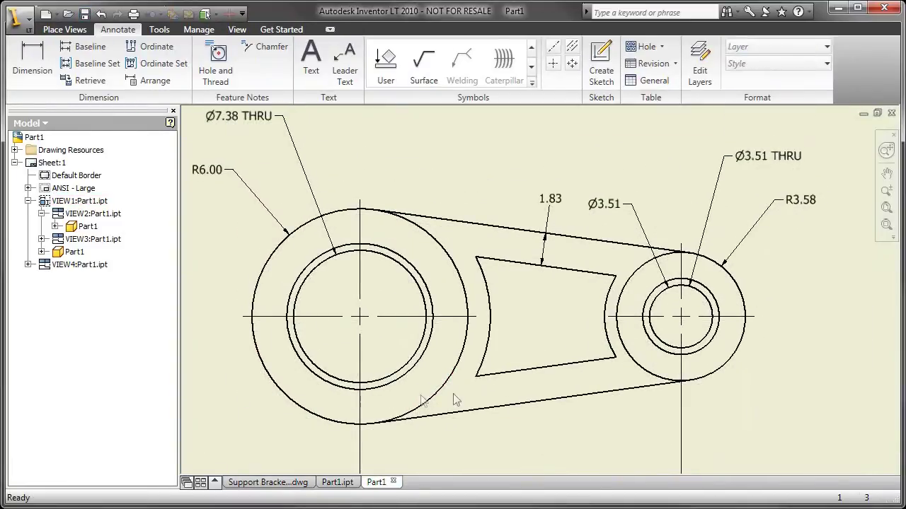
scroll(624, 386, "down", 3)
left_click(92, 214)
key("End")
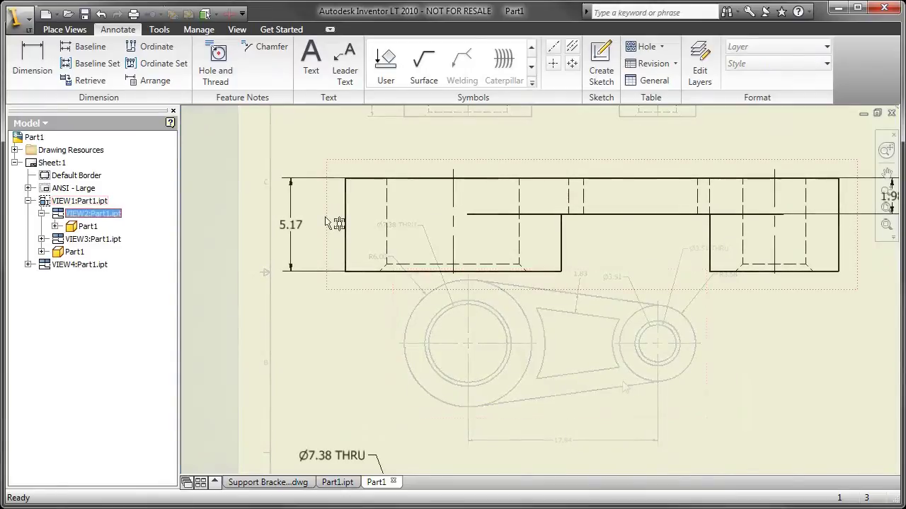
left_click(65, 29)
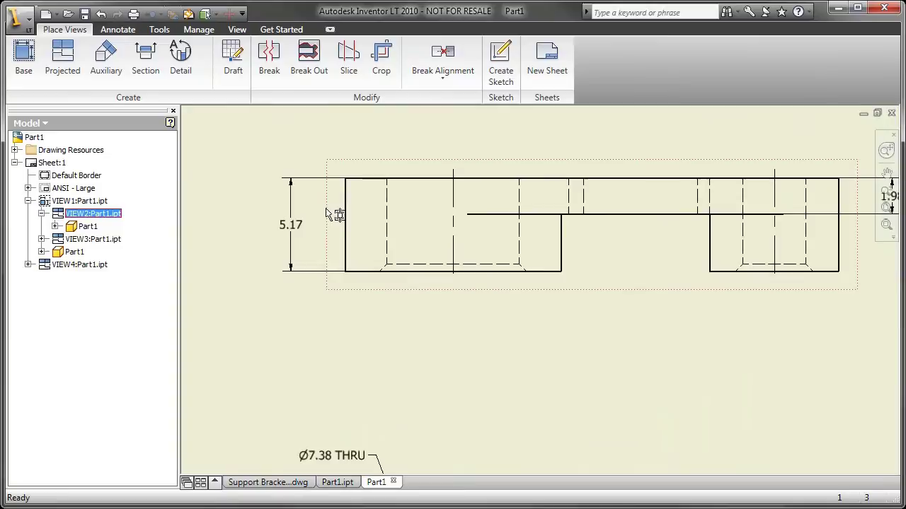
left_click(500, 60)
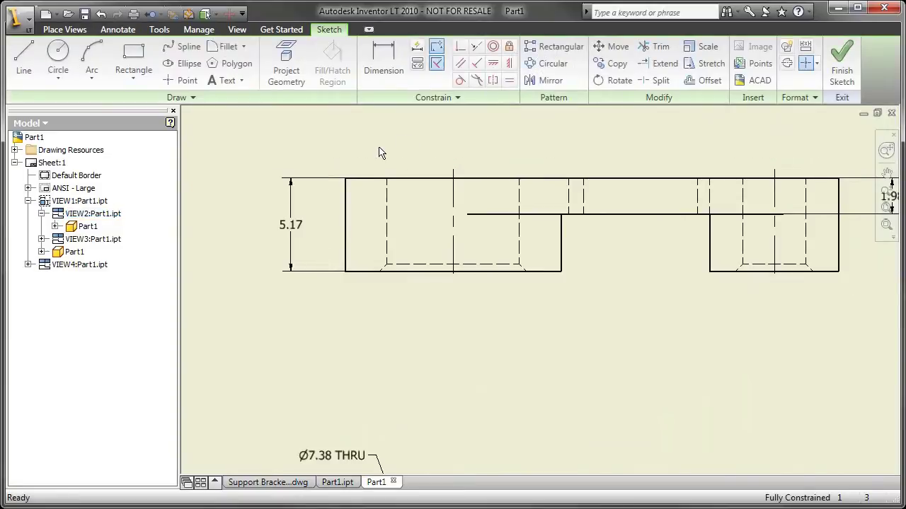
left_click(182, 46)
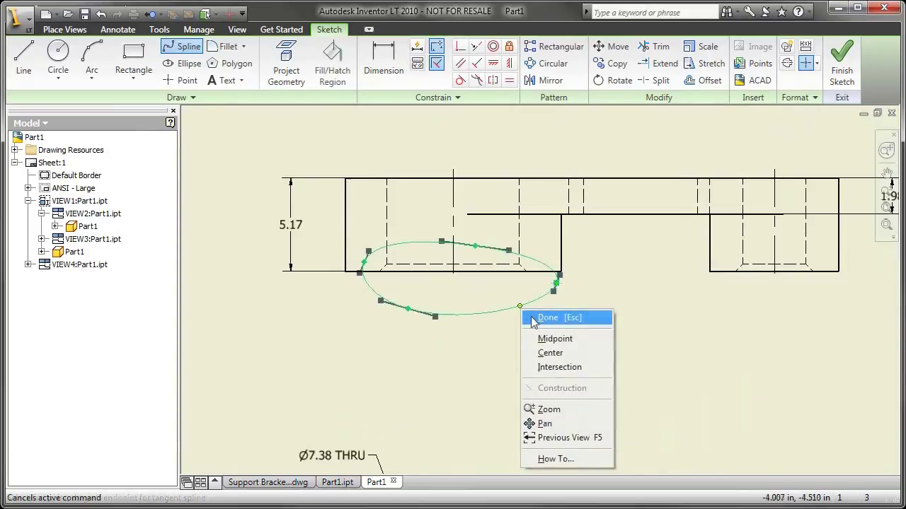
left_click(532, 319)
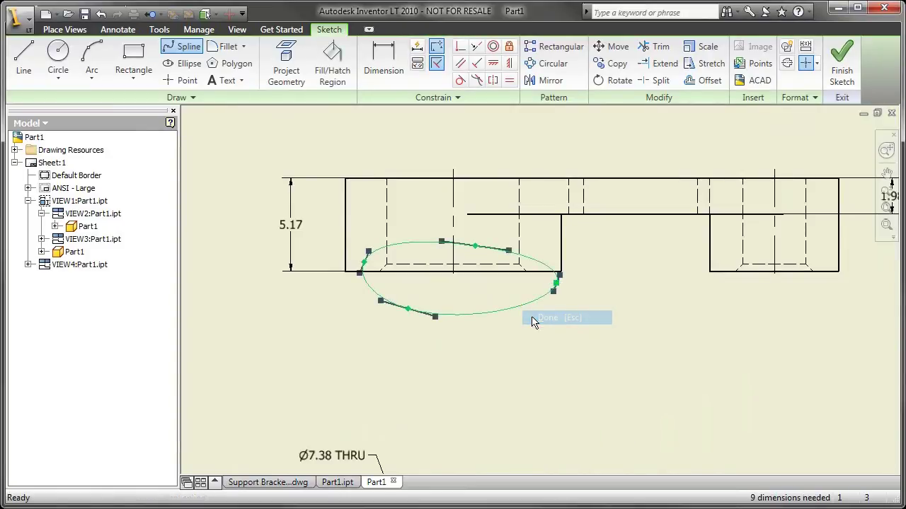
left_click(842, 62)
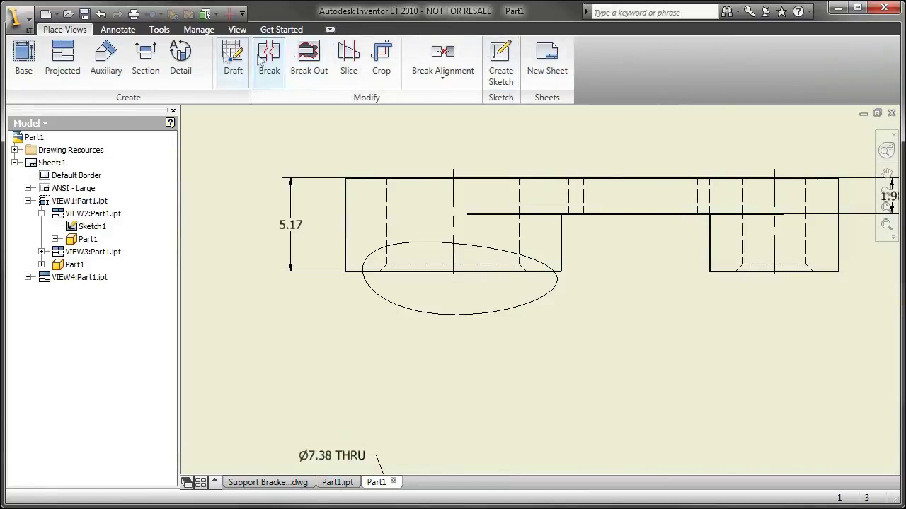
Cut a Break Out on VIEW2 using the spline loop, with To Hole depth at the large hole.
left_click(307, 62)
left_click(371, 259)
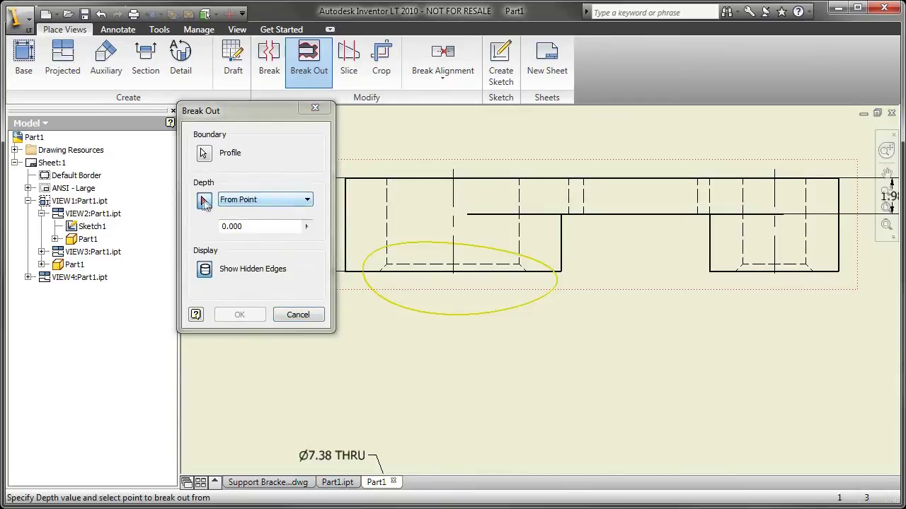
left_click(265, 200)
left_click(257, 228)
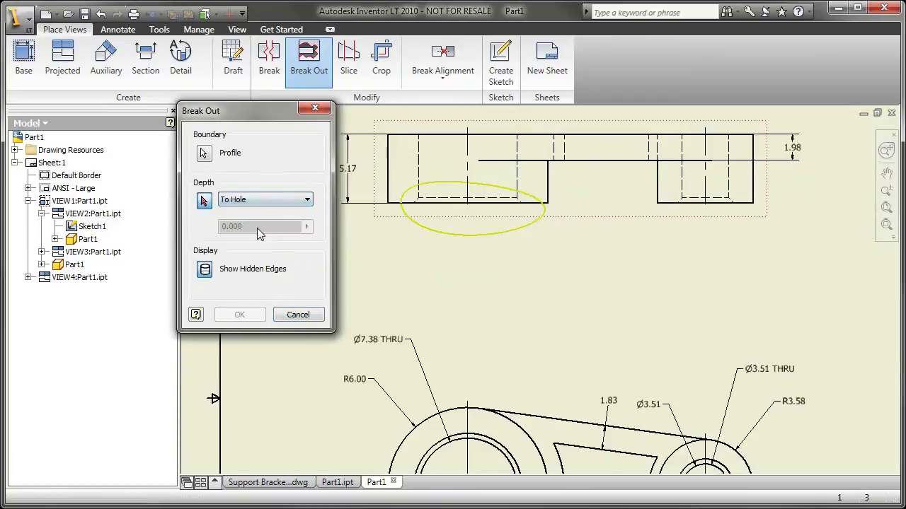
left_click(449, 448)
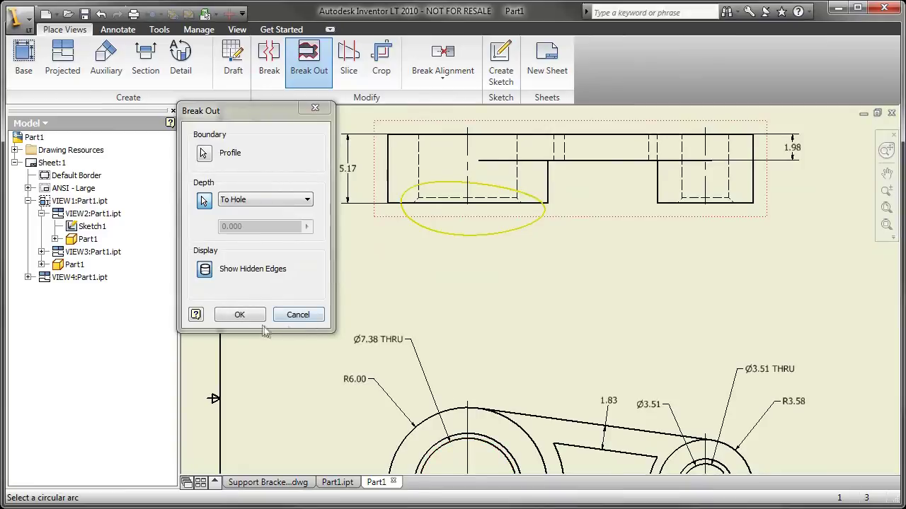
left_click(241, 315)
Pan to show the front view and start a chamfer note on the Annotate tab.
scroll(460, 336, "down", 3)
mouse_move(461, 337)
middle_mouse_down()
mouse_move(444, 328)
mouse_move(434, 285)
middle_mouse_up()
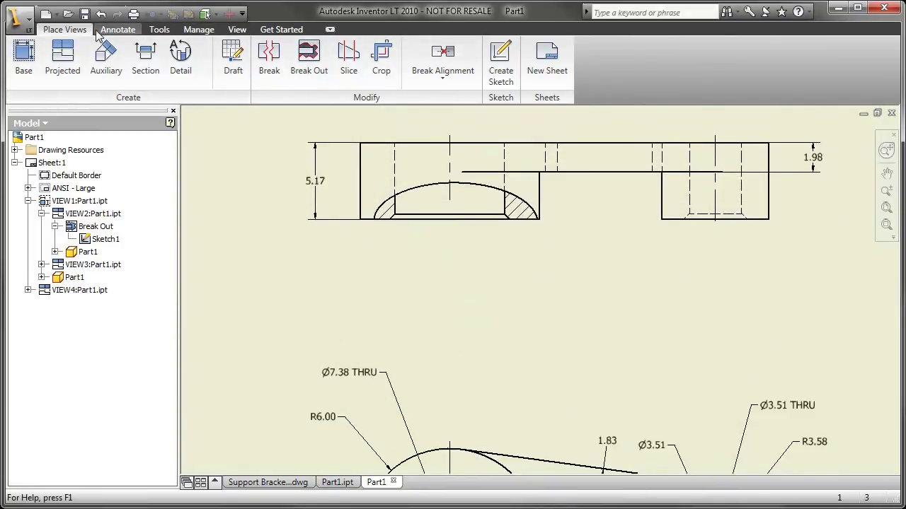
left_click(117, 29)
left_click(255, 48)
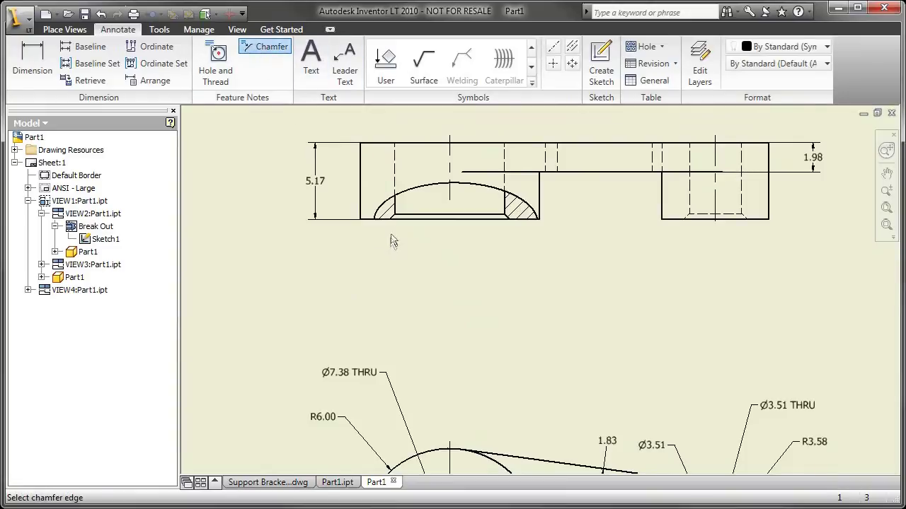
Place a .38 X 45° chamfer note on the hole's chamfered edge below the view.
scroll(397, 222, "up", 2)
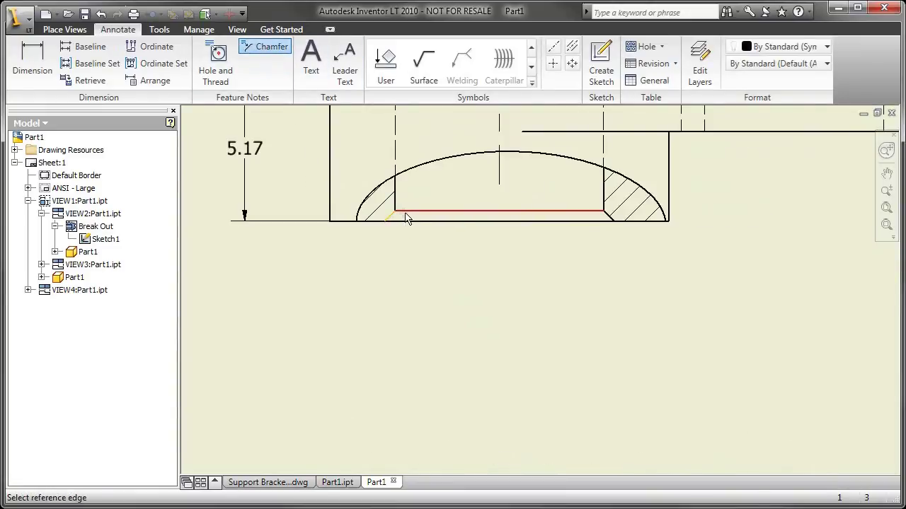
left_click(406, 211)
left_click(450, 308)
right_click(449, 309)
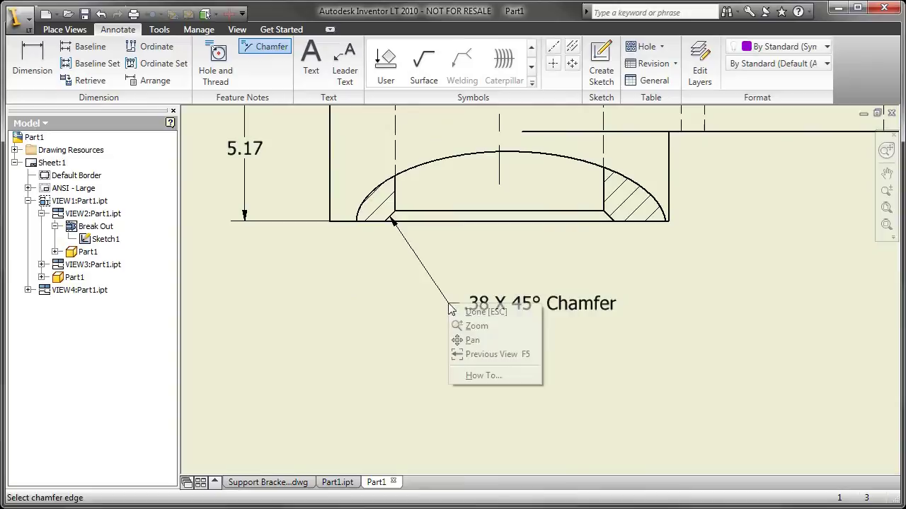
left_click(468, 312)
Append TYP to the chamfer note text and zoom out to the whole sheet.
right_click(512, 312)
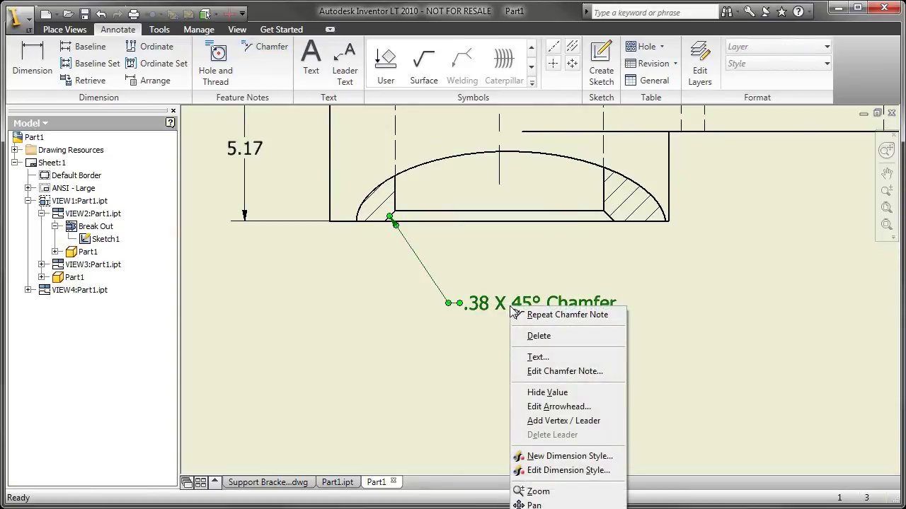
left_click(535, 364)
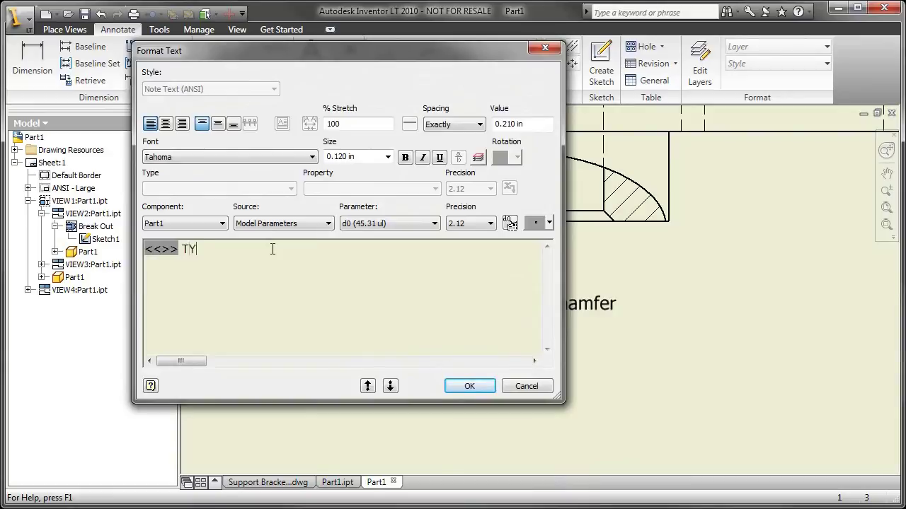
left_click(467, 385)
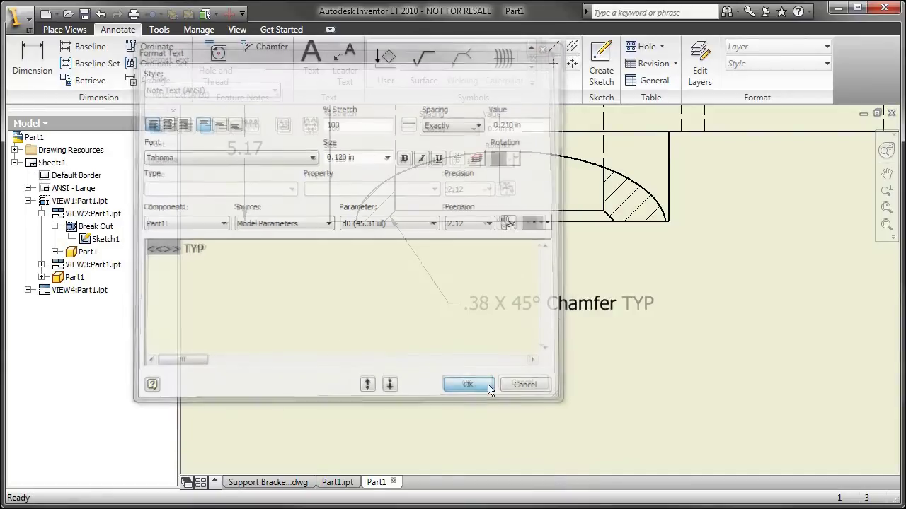
key("Home")
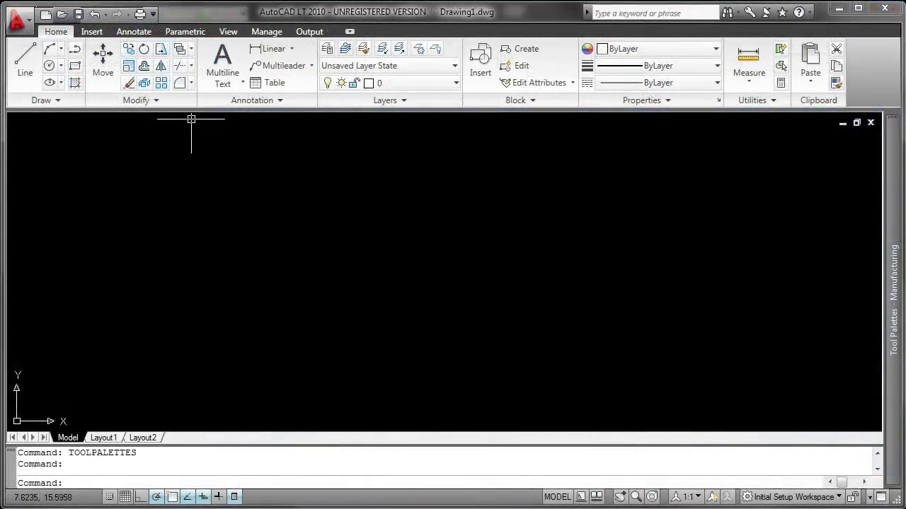
Open Part1.dwg from My Documents in AutoCAD LT as read-only.
left_click(60, 14)
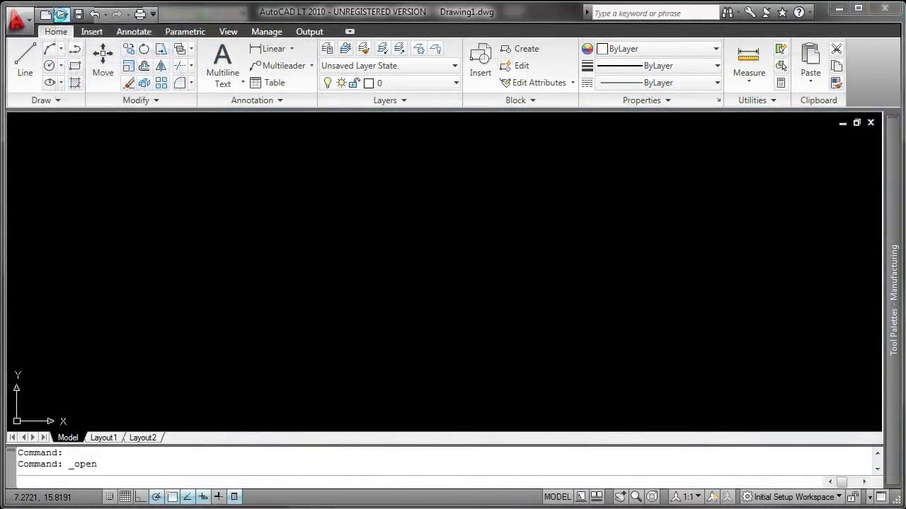
left_click(172, 180)
left_click(249, 225)
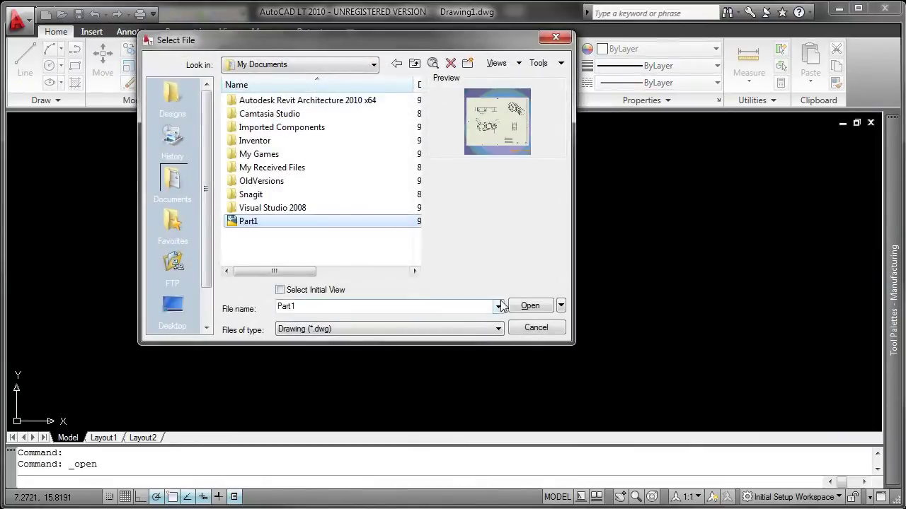
left_click(529, 306)
left_click(511, 300)
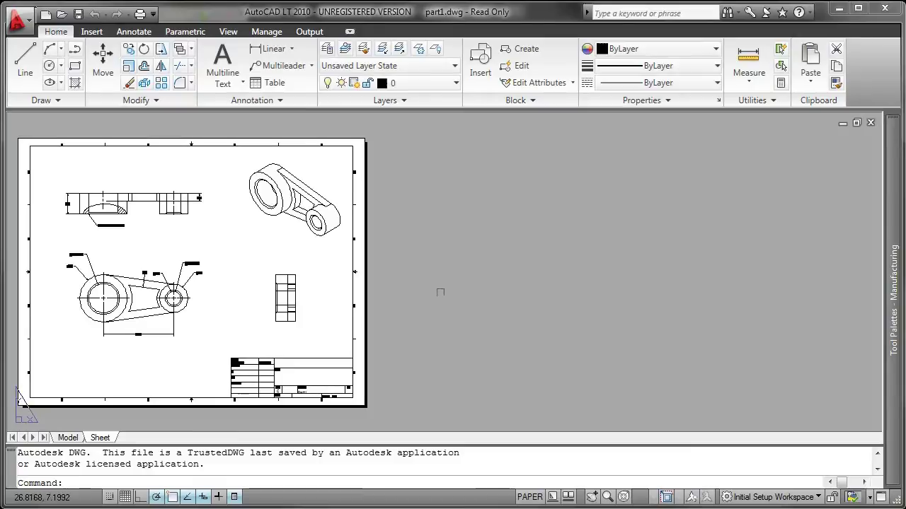
Zoom to fit and pan around the sheet to inspect the isometric view and title block.
middle_click(403, 297)
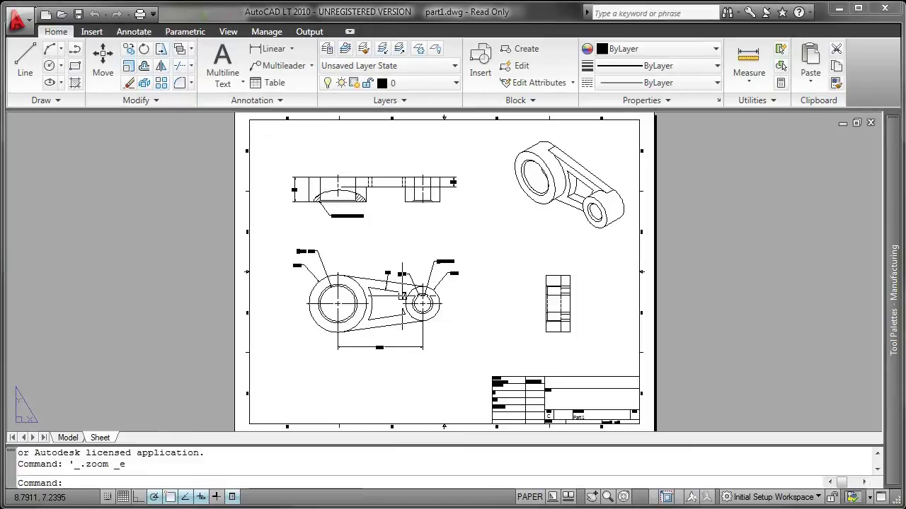
scroll(320, 224, "up", 3)
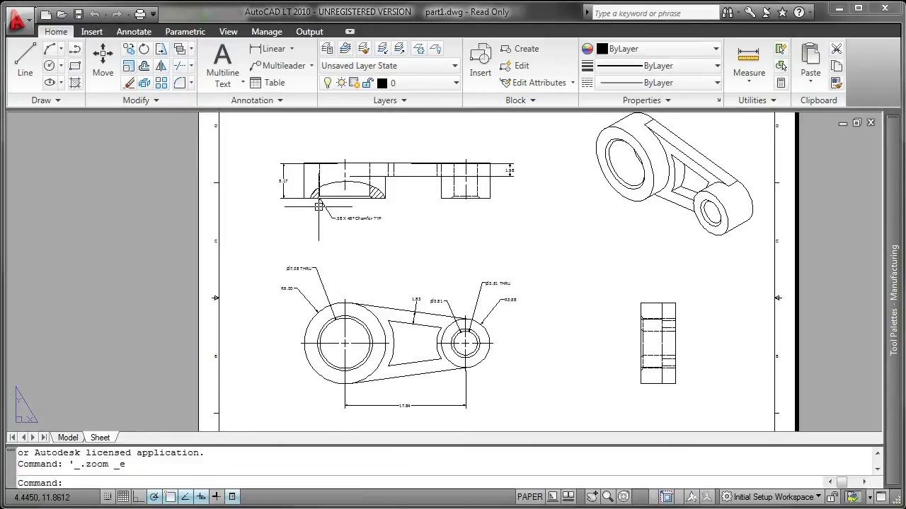
middle_click_drag(320, 224, 183, 164)
mouse_move(326, 269)
middle_mouse_down()
mouse_move(330, 202)
mouse_move(374, 202)
middle_mouse_up()
middle_click_drag(482, 423, 530, 226)
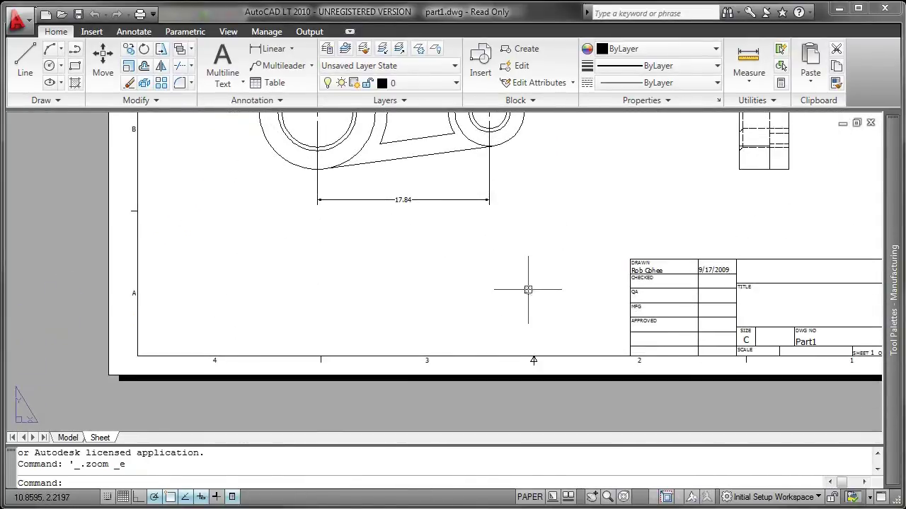